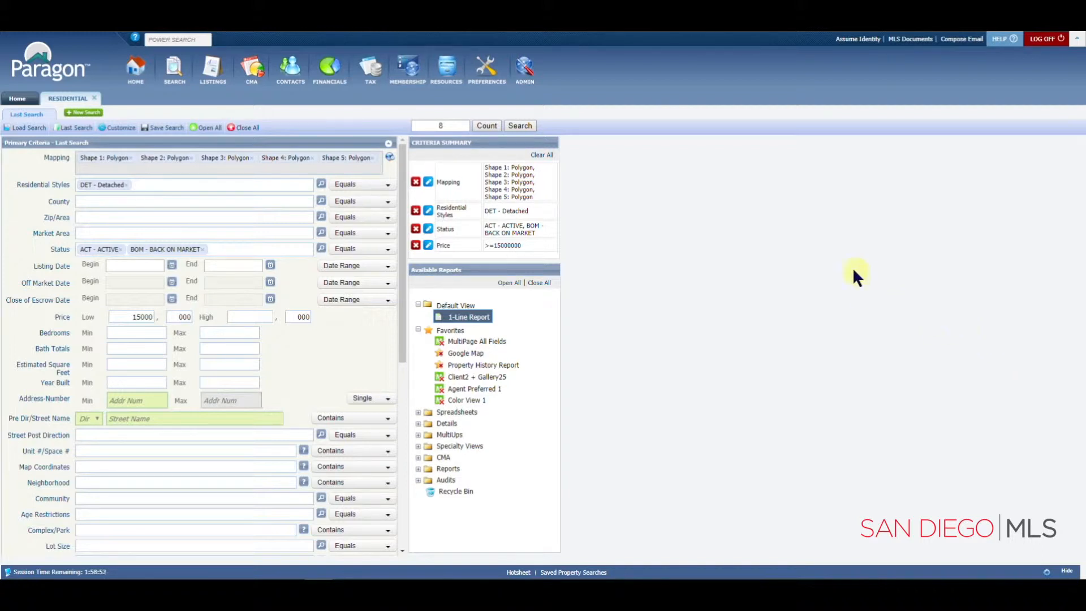
Run the residential search and open the field preferences of the 1-Line Report.
left_click(518, 128)
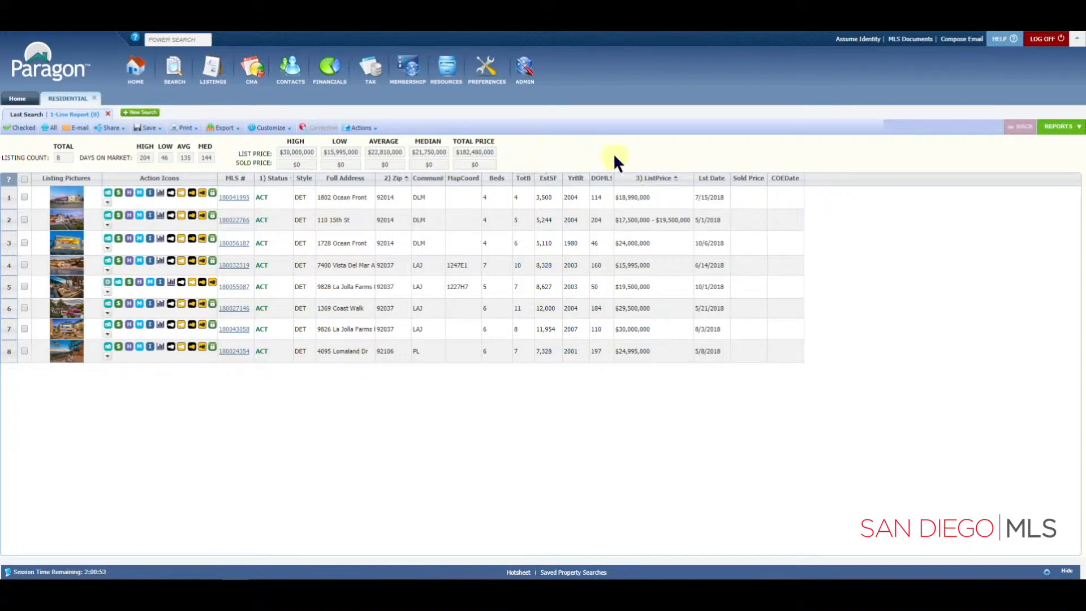
left_click(266, 131)
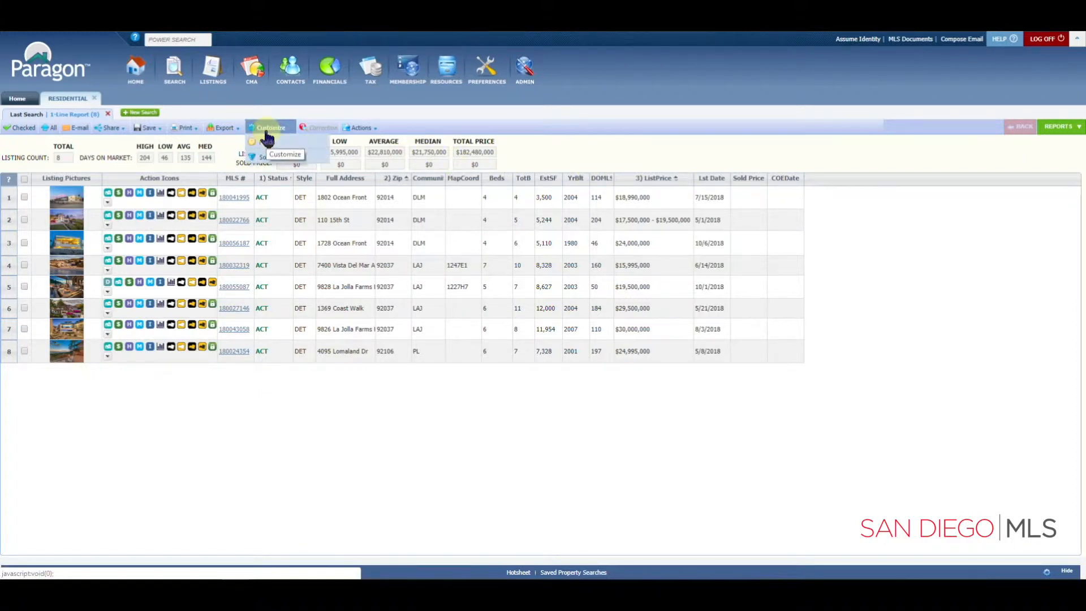
left_click(275, 145)
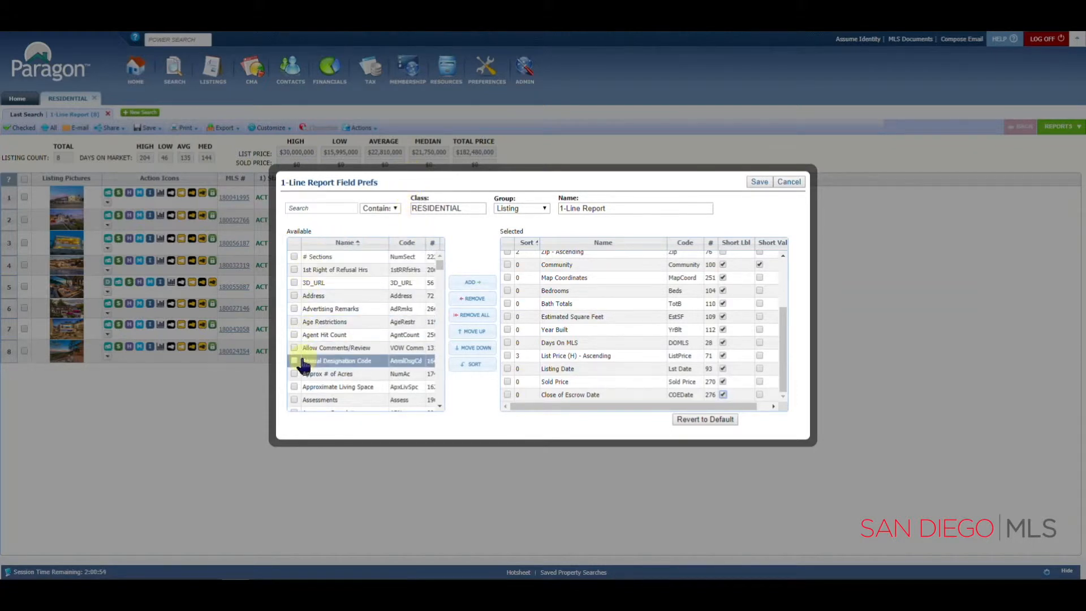
scroll(385, 357, "down", 2)
scroll(387, 356, "up", 2)
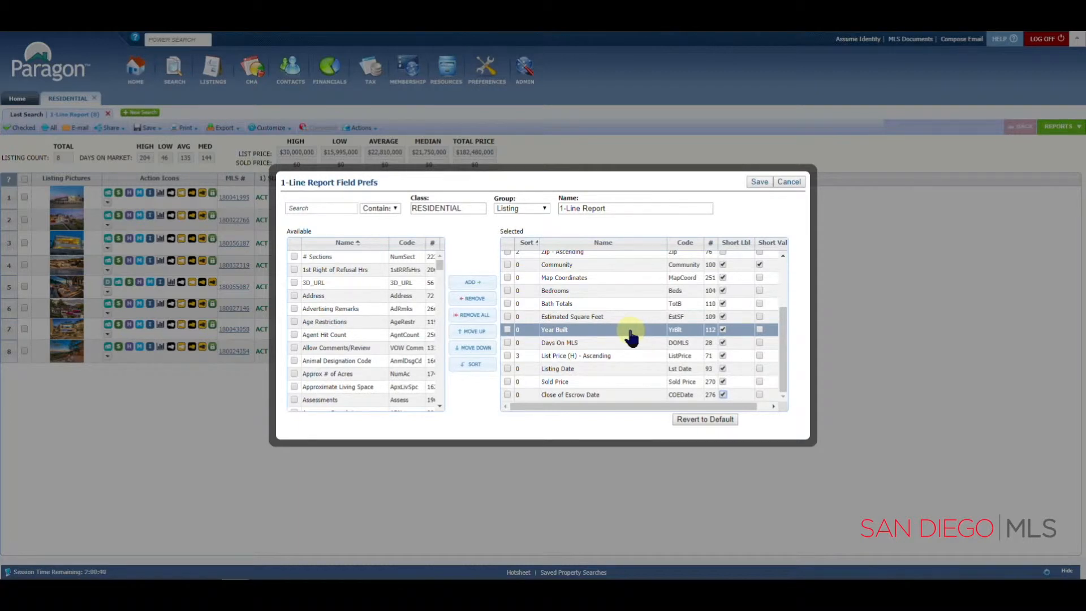
Remove the MLS # field from the 1-Line Report's selected fields.
scroll(631, 336, "up", 3)
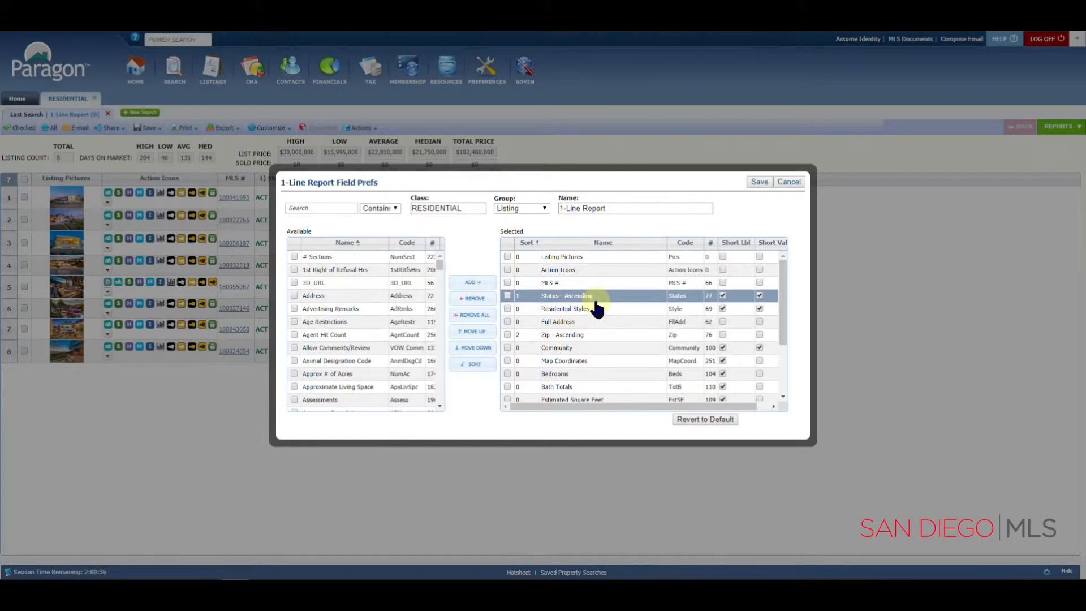
left_click(507, 282)
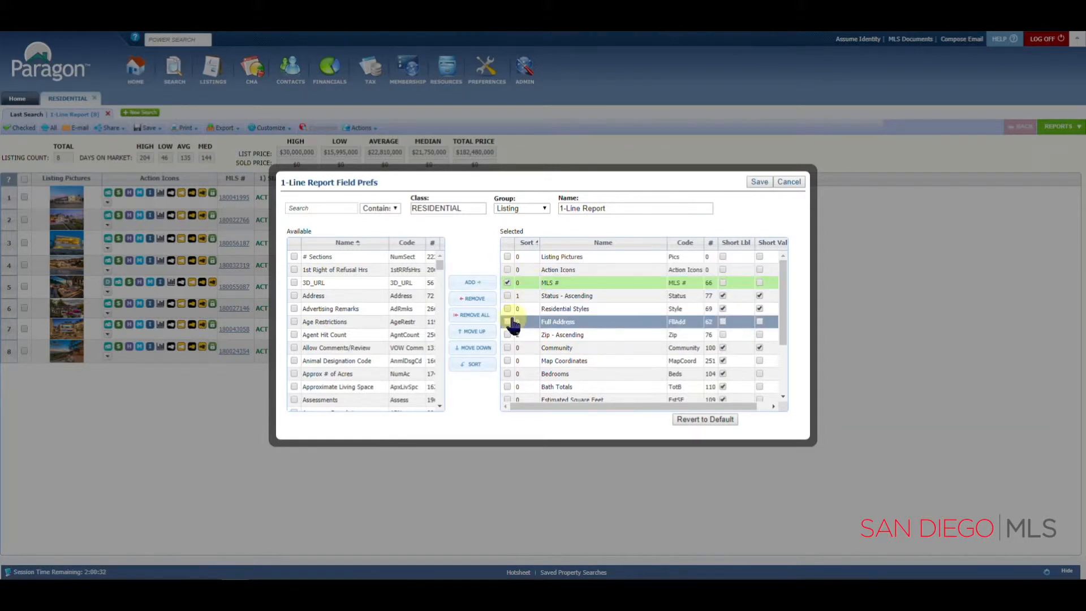
left_click(482, 301)
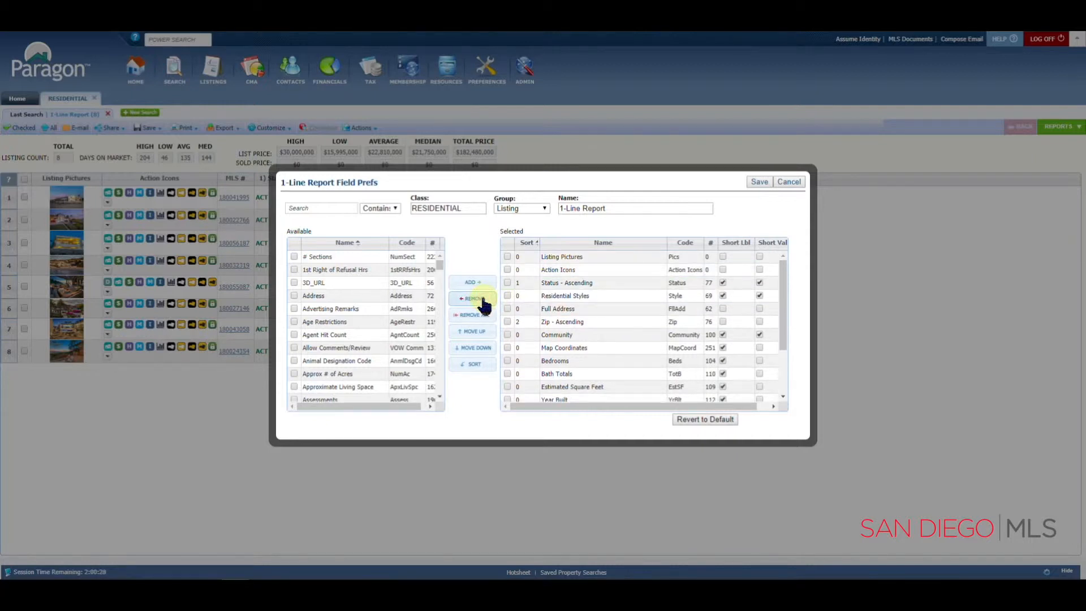
Add the County field from the available fields to the report's selected fields.
scroll(374, 343, "down", 8)
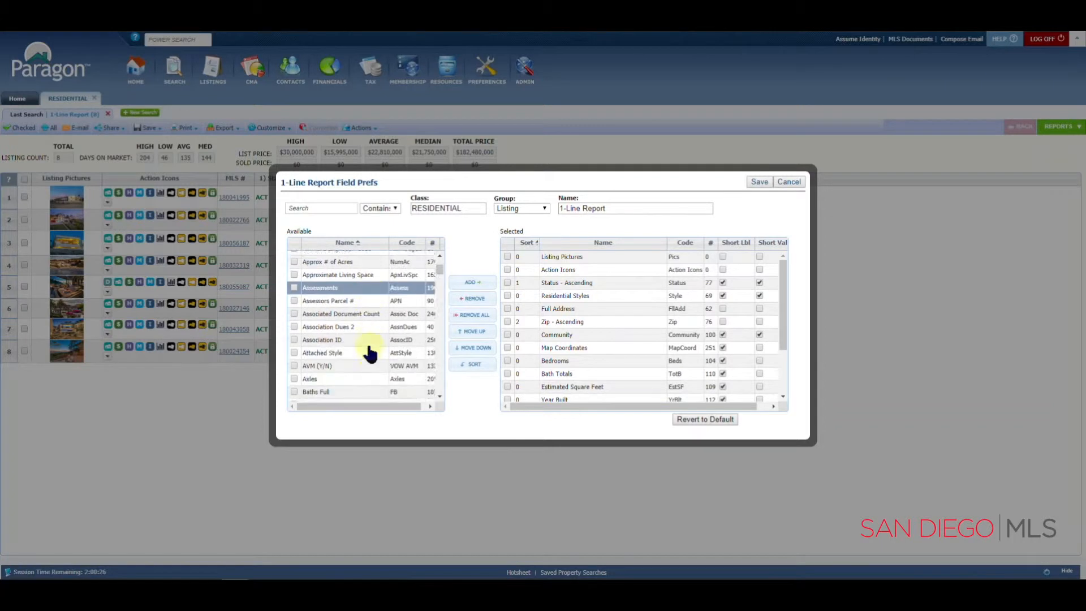
scroll(368, 353, "down", 5)
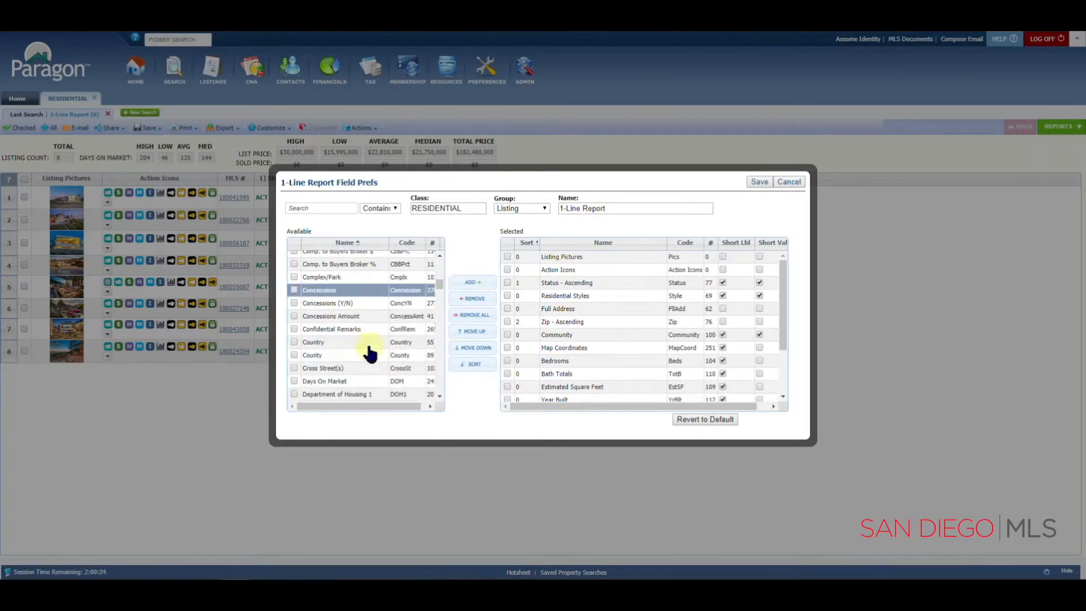
left_click(294, 351)
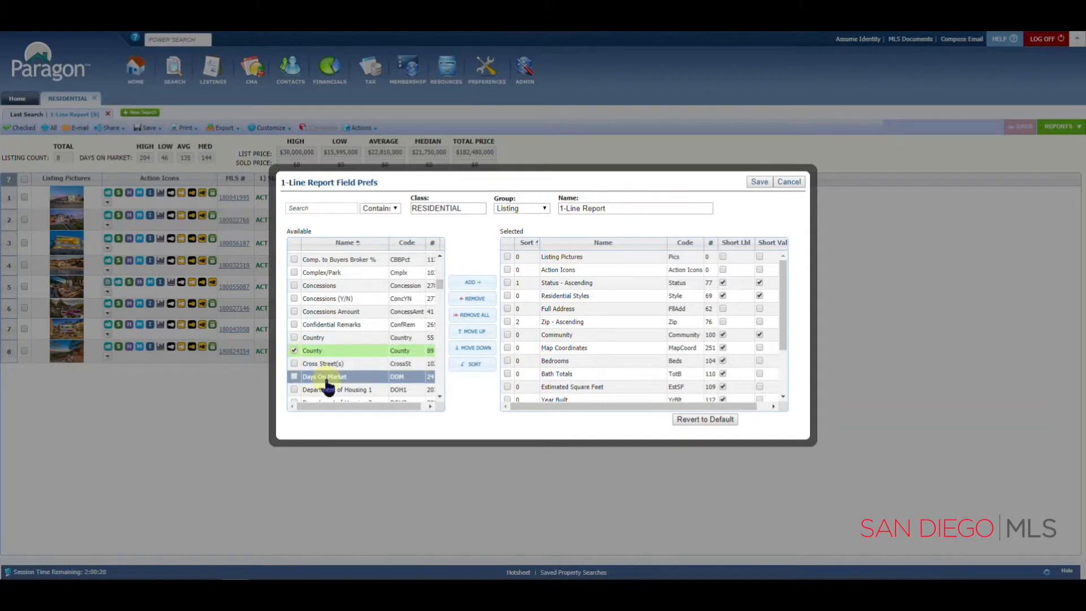
left_click(470, 281)
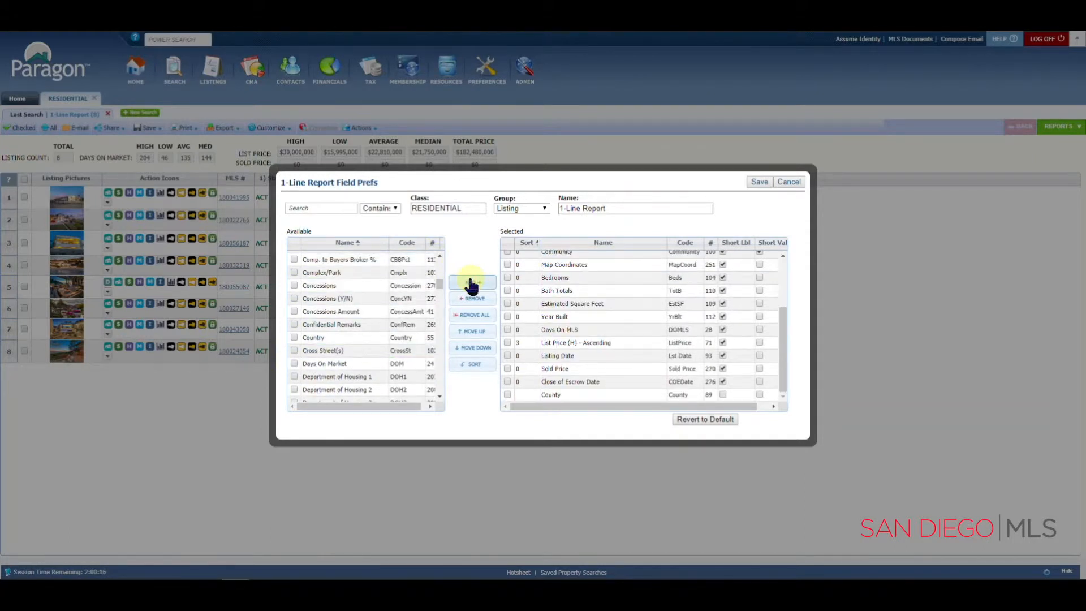
Move the County field up in the selected list so it sits between Bath Totals and Estimated Square Feet.
left_click(588, 333)
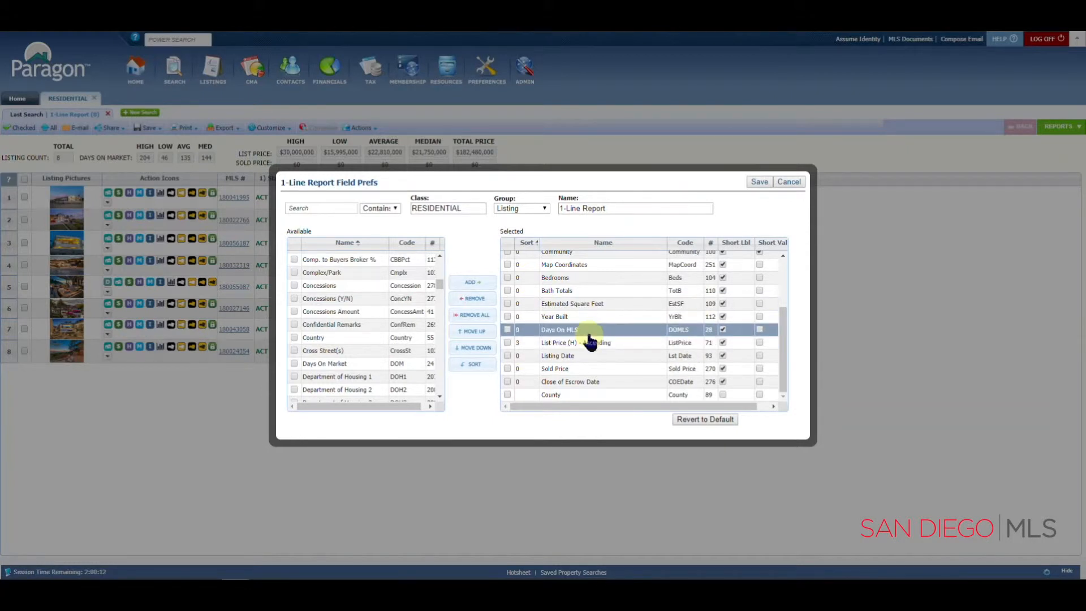
scroll(589, 338, "up", 1)
scroll(589, 338, "up", 1)
scroll(590, 340, "down", 2)
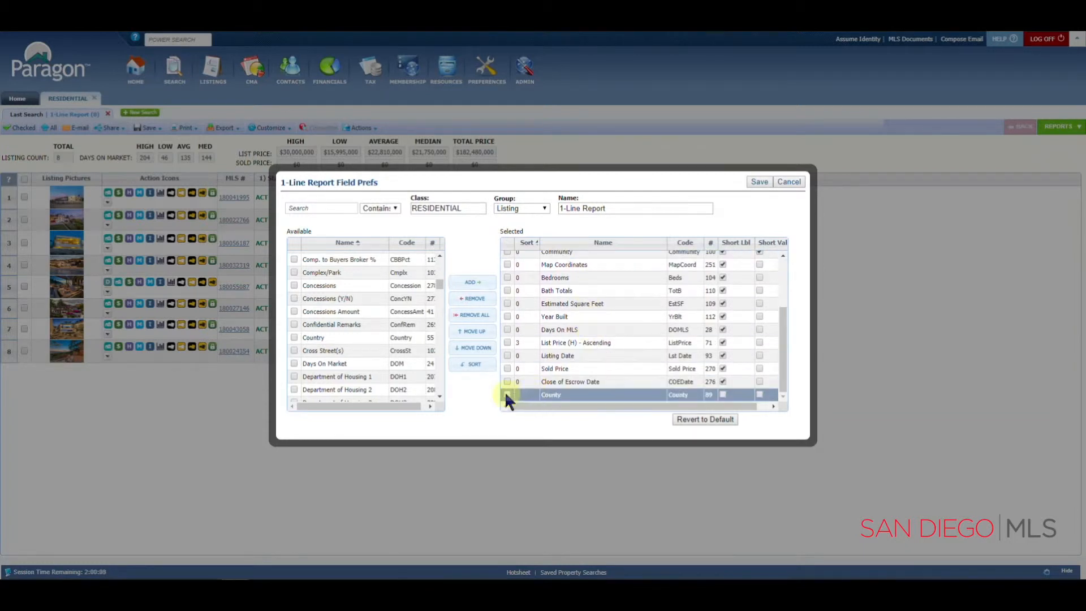
left_click(507, 395)
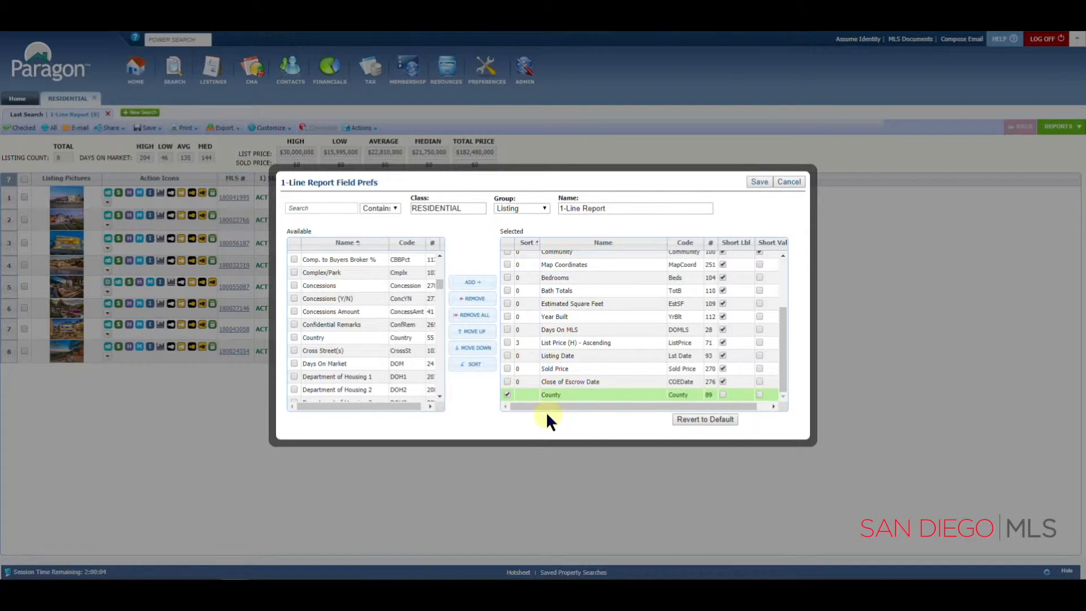
left_click(474, 333)
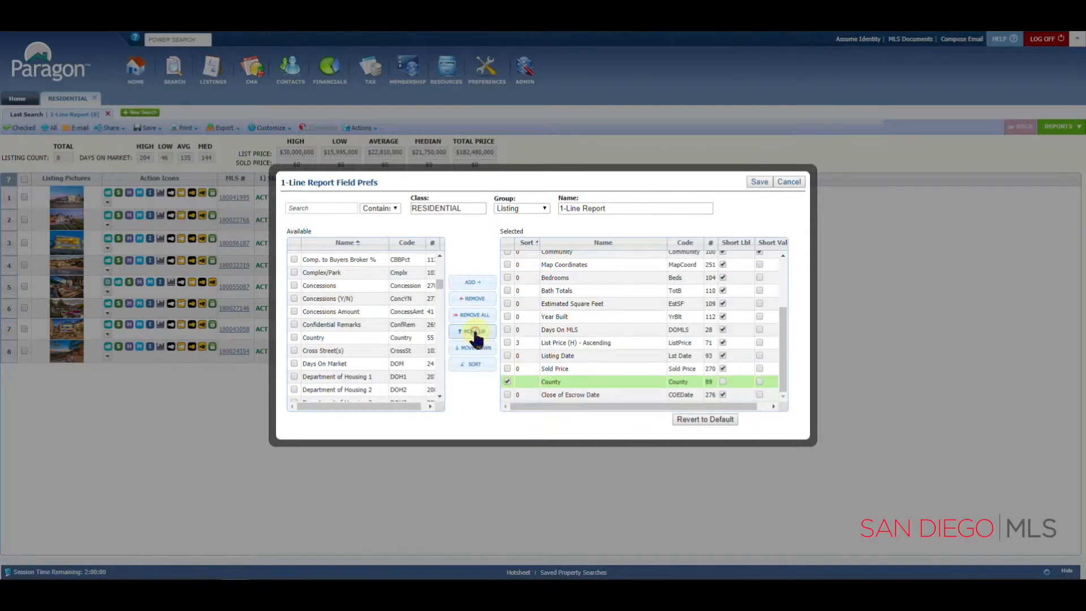
left_click(474, 333)
left_click(474, 332)
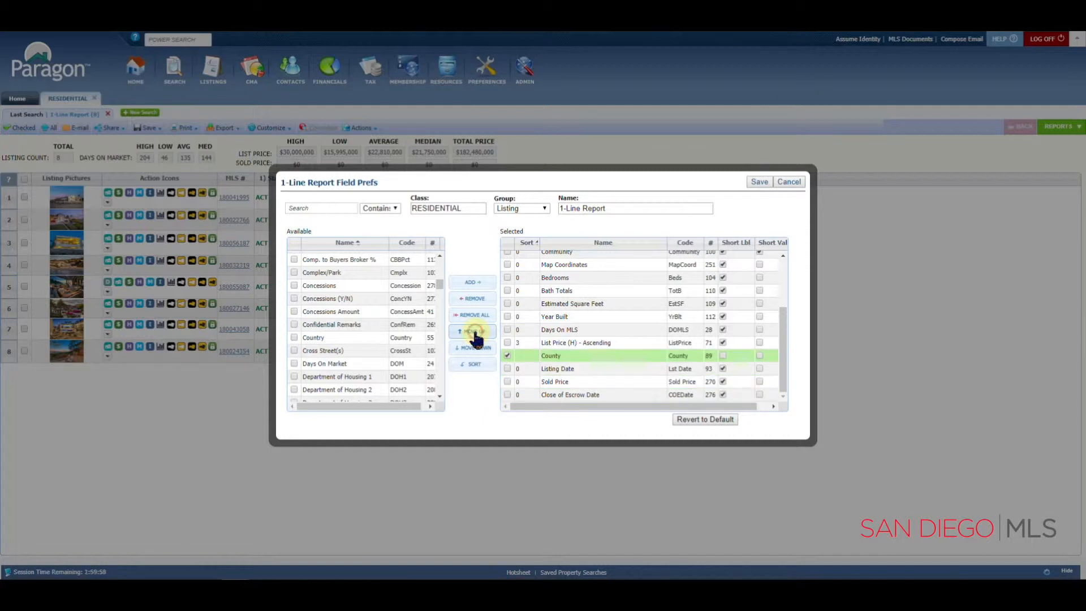
left_click(475, 333)
left_click(474, 332)
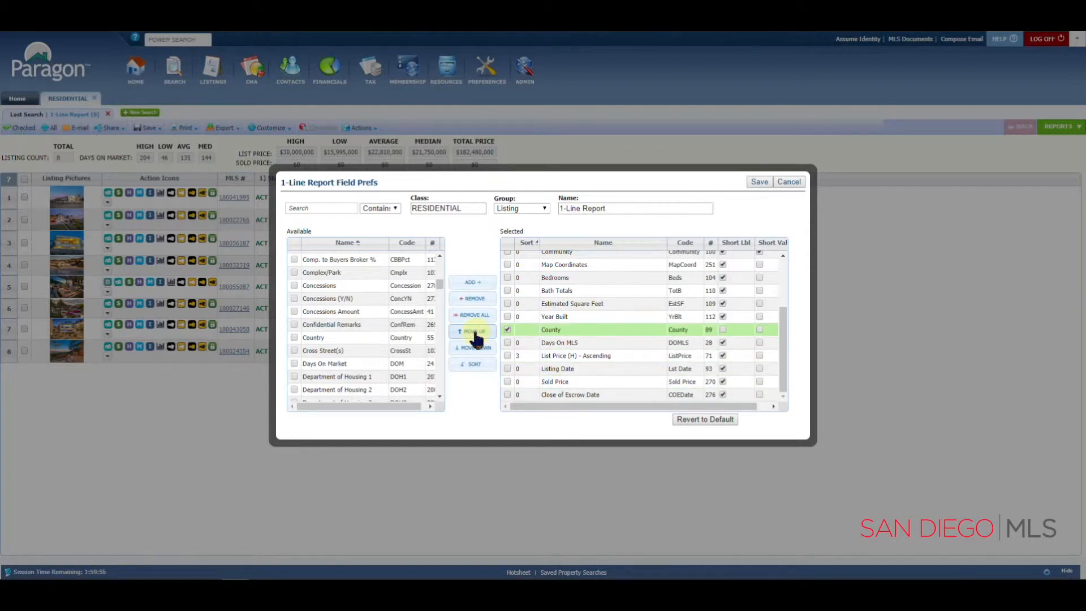
left_click(474, 332)
left_click(475, 333)
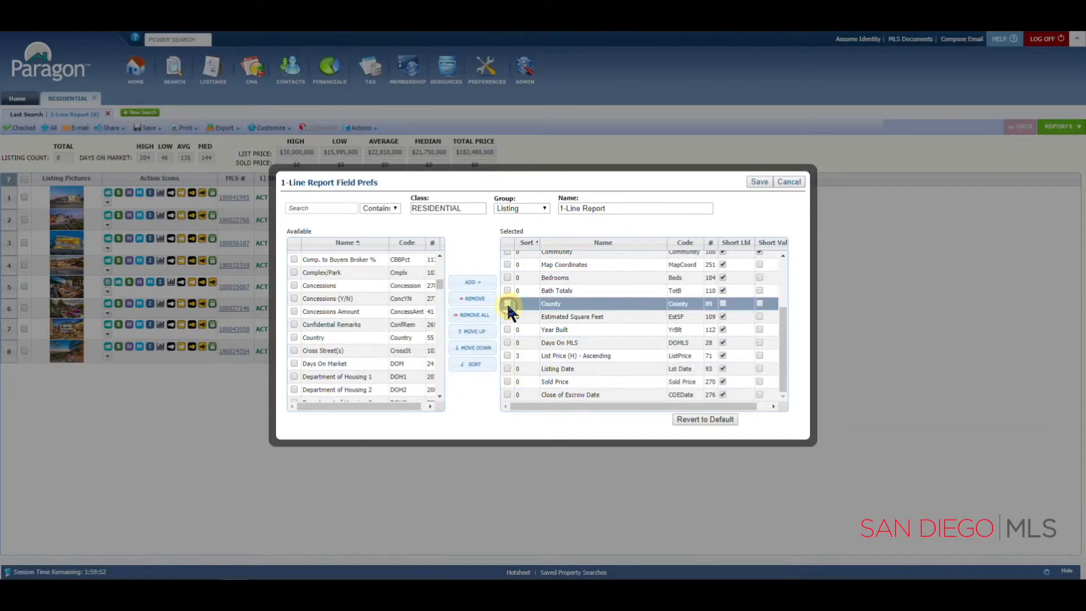
left_click(656, 382)
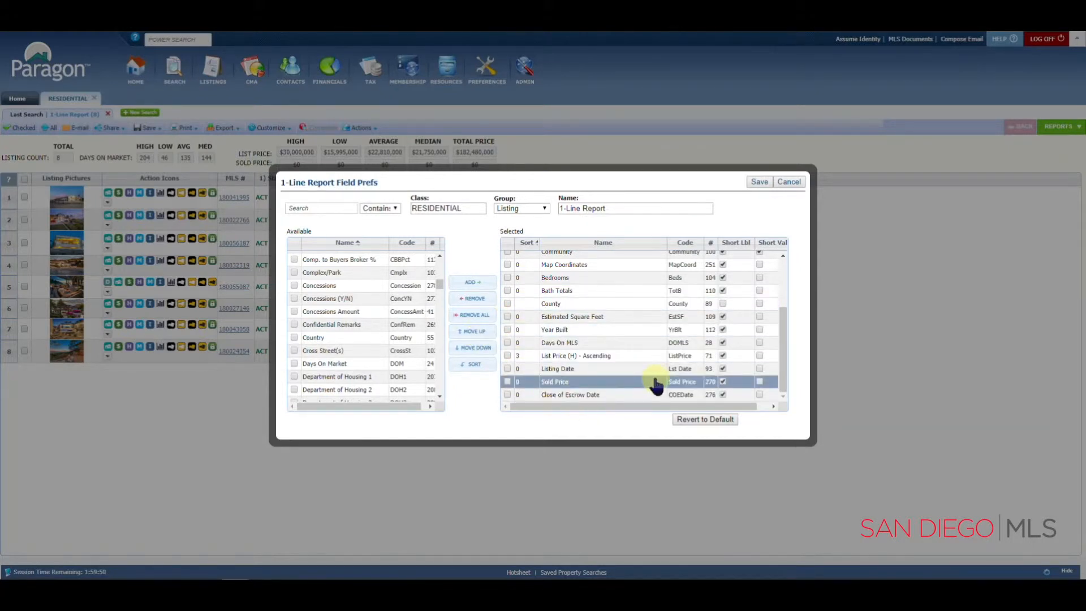
Remove Bath Totals, County, Estimated Square Feet and Year Built together from the selected fields.
left_click(509, 290)
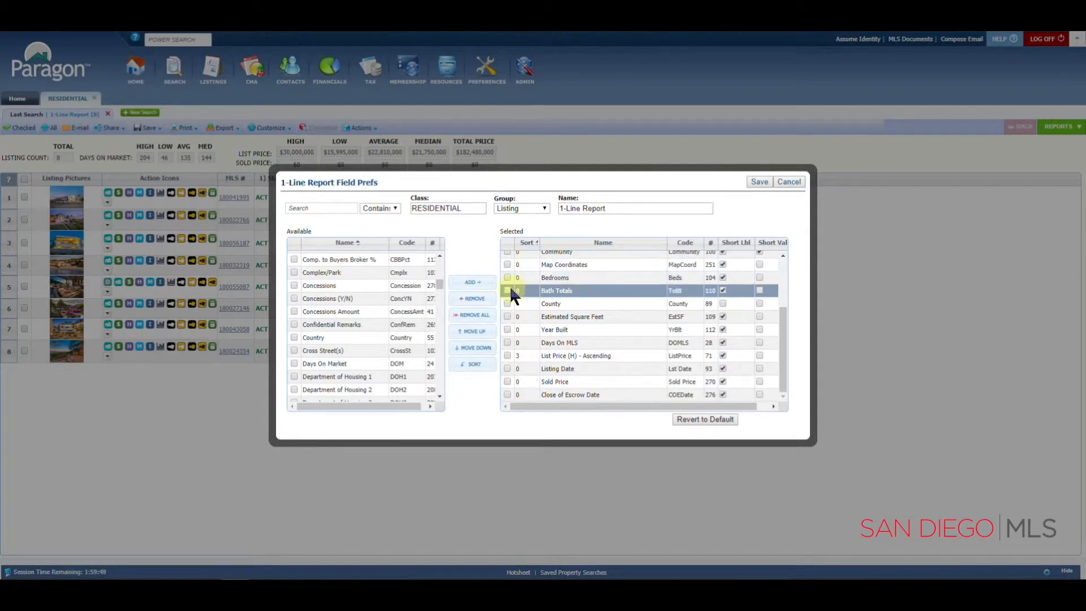
left_click(508, 303)
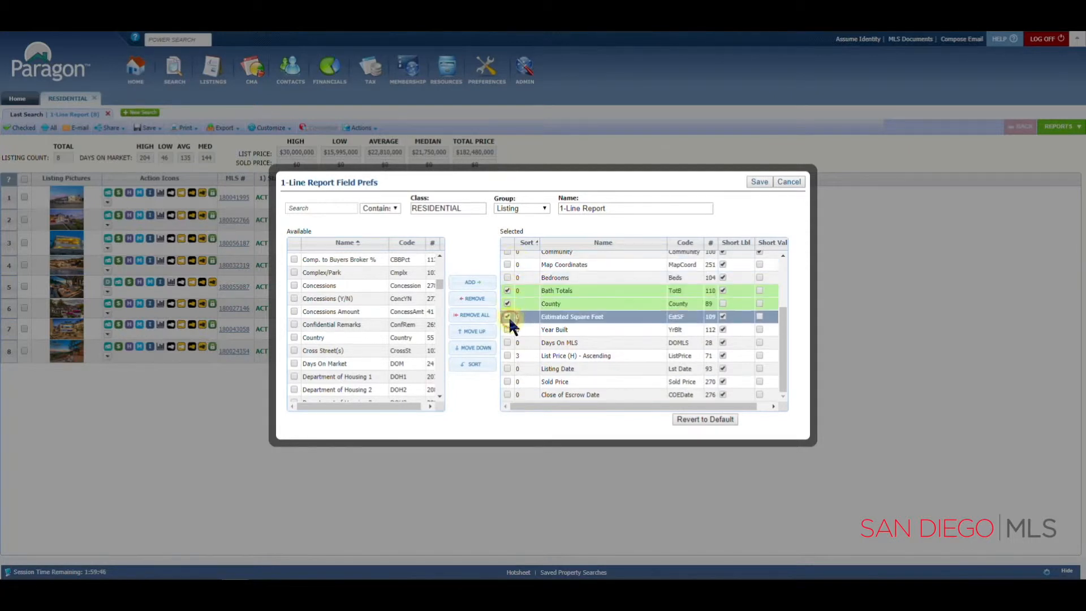
left_click(508, 330)
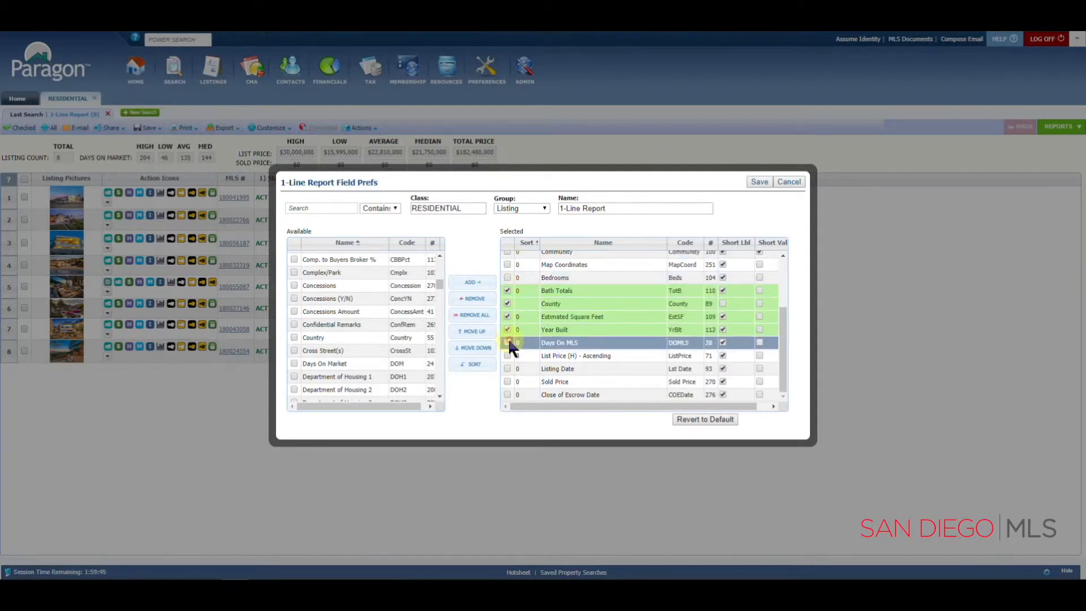
left_click(474, 299)
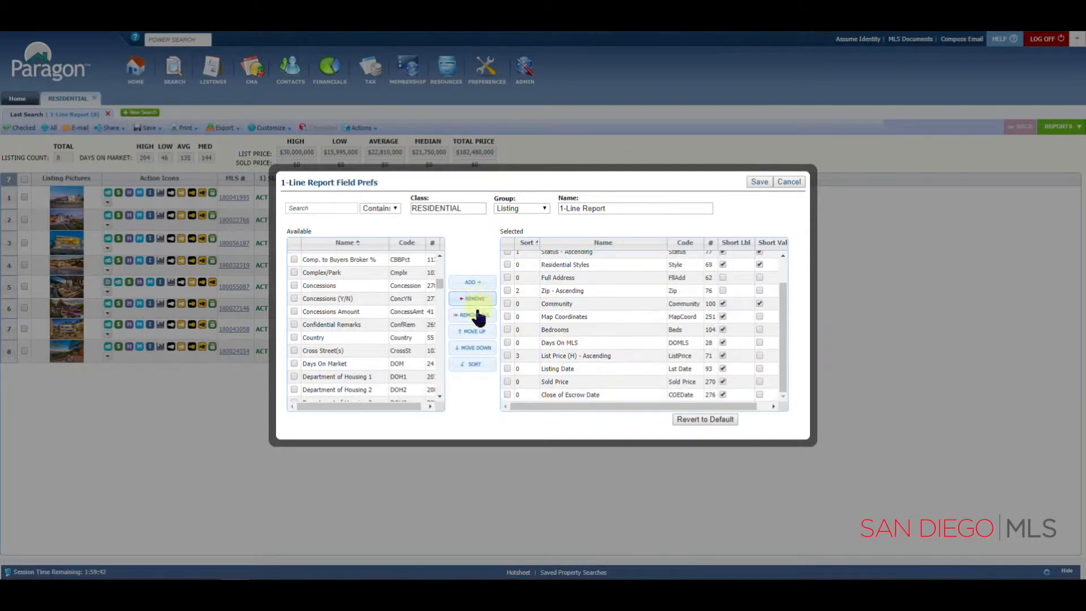
Clear all selected fields from the 1-Line Report and revert it to its default fields.
left_click(476, 316)
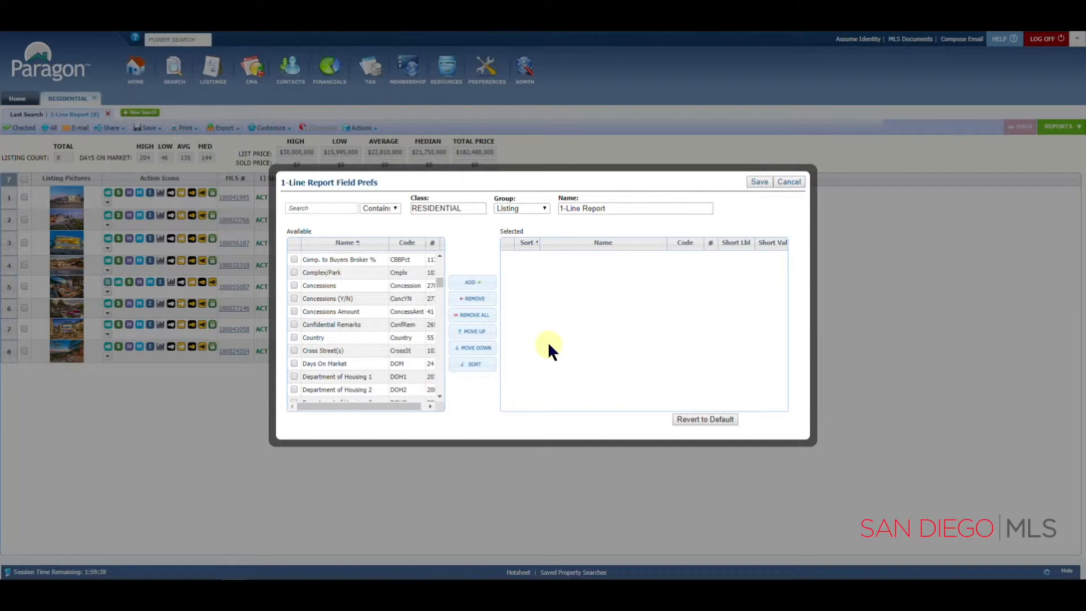
left_click(700, 420)
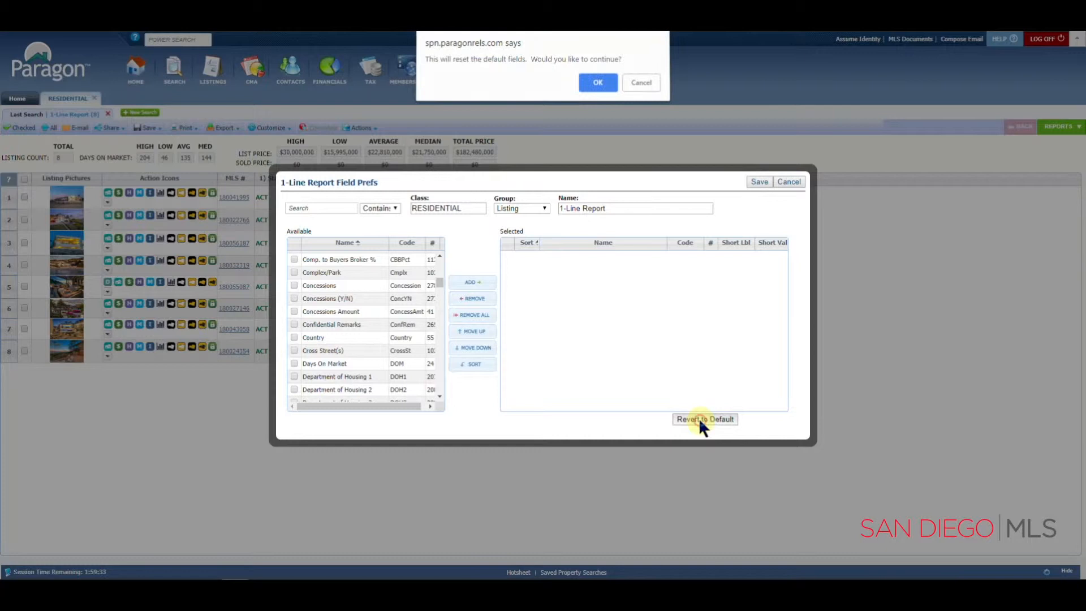
left_click(599, 85)
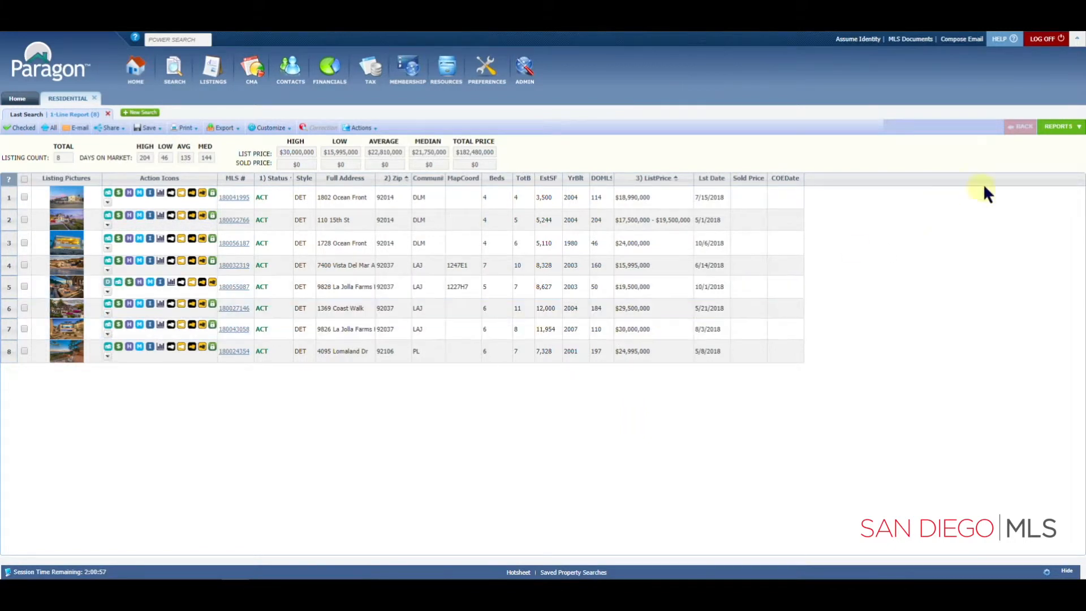
Show the first listing in the Agent Preferred 1 report and open that report's field preferences.
left_click(1063, 127)
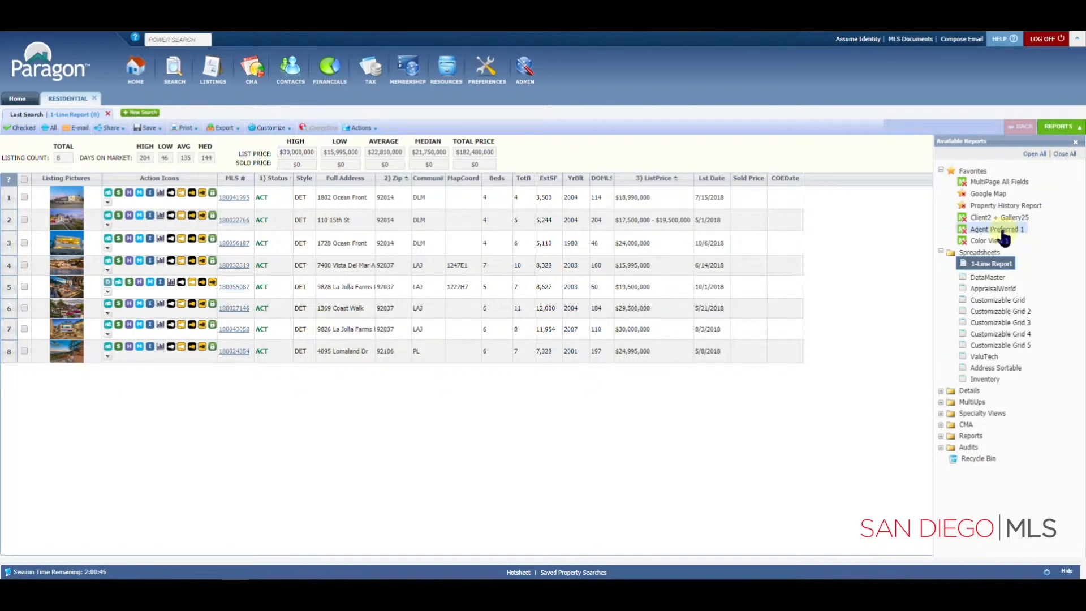
left_click(234, 198)
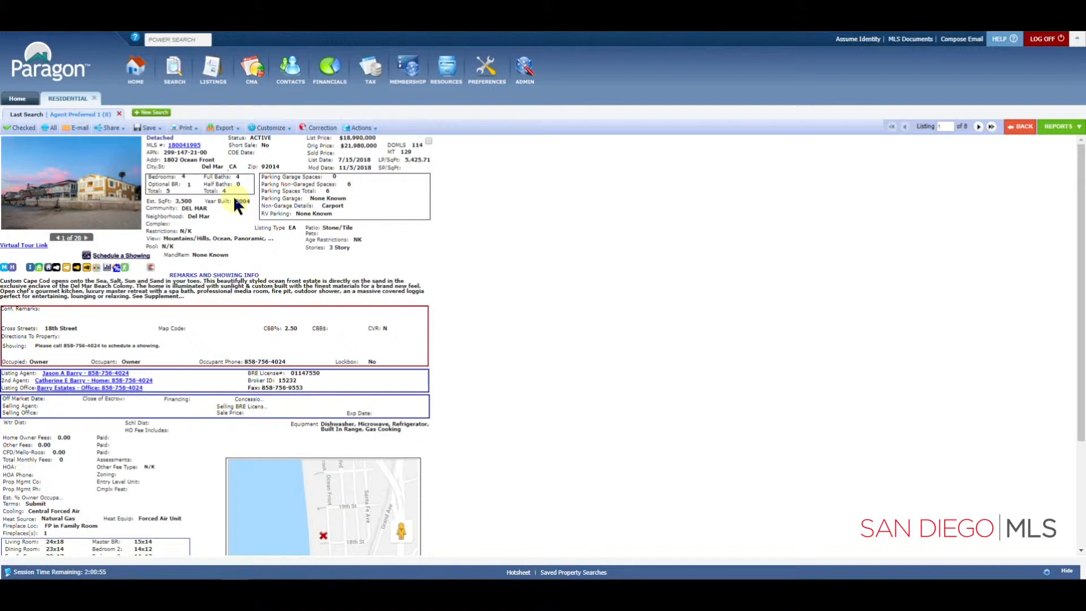
left_click(273, 128)
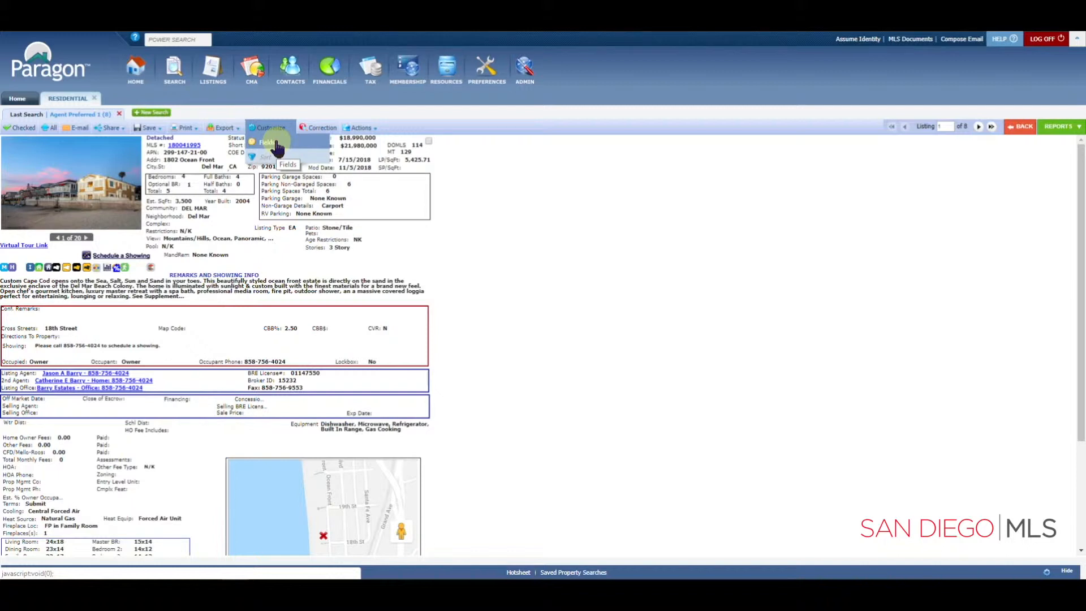
left_click(277, 148)
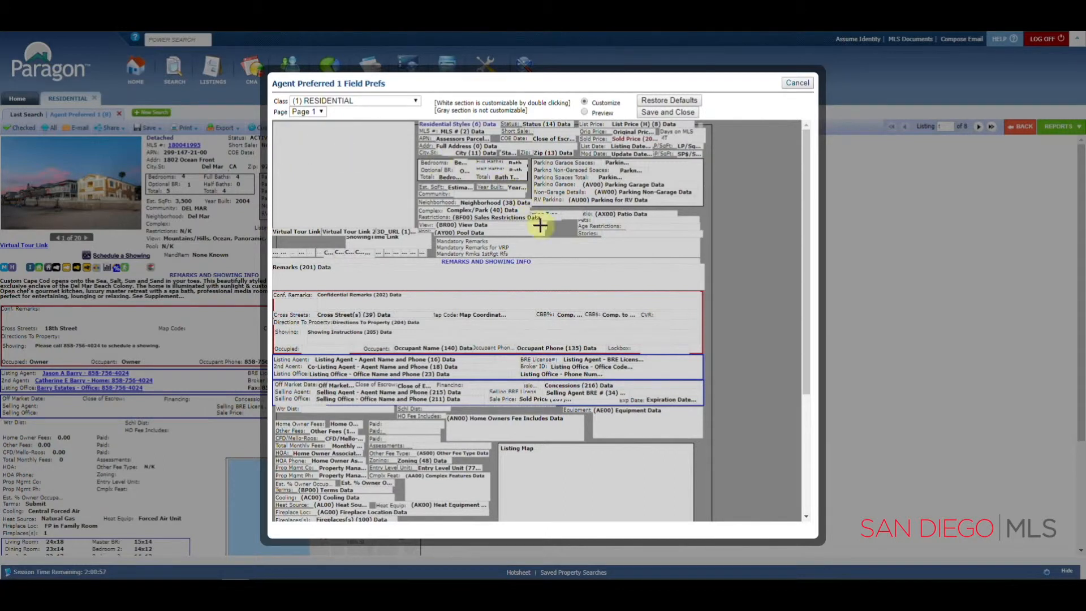
Examine the Agent Preferred 1 layout for its customizable white sections and non-customizable gray sections.
scroll(556, 284, "down", 5)
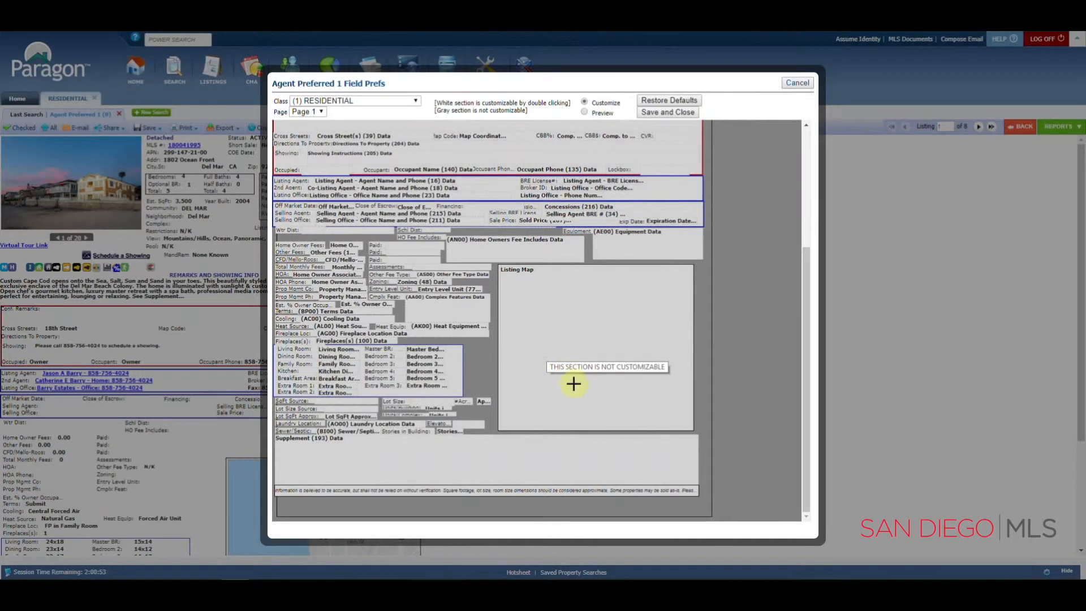
scroll(572, 381, "up", 2)
scroll(574, 384, "up", 3)
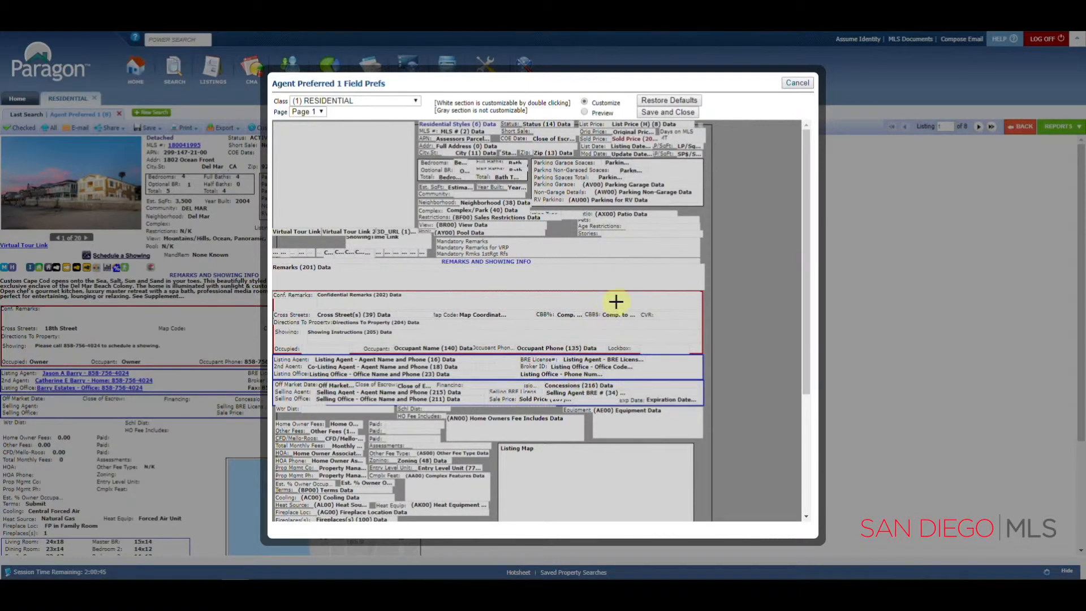
scroll(625, 320, "down", 1)
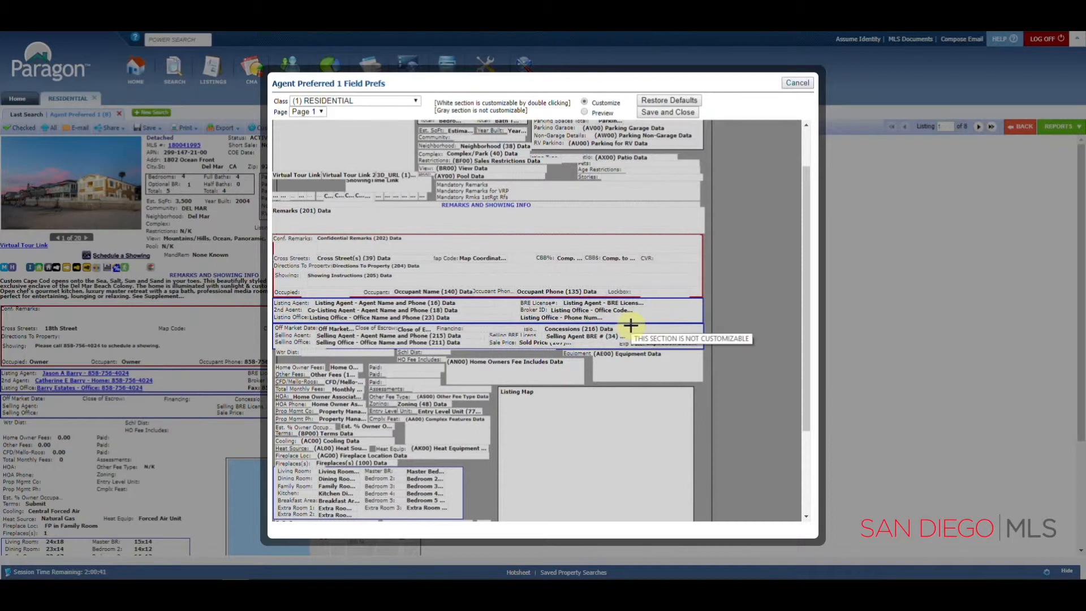
scroll(631, 326, "down", 2)
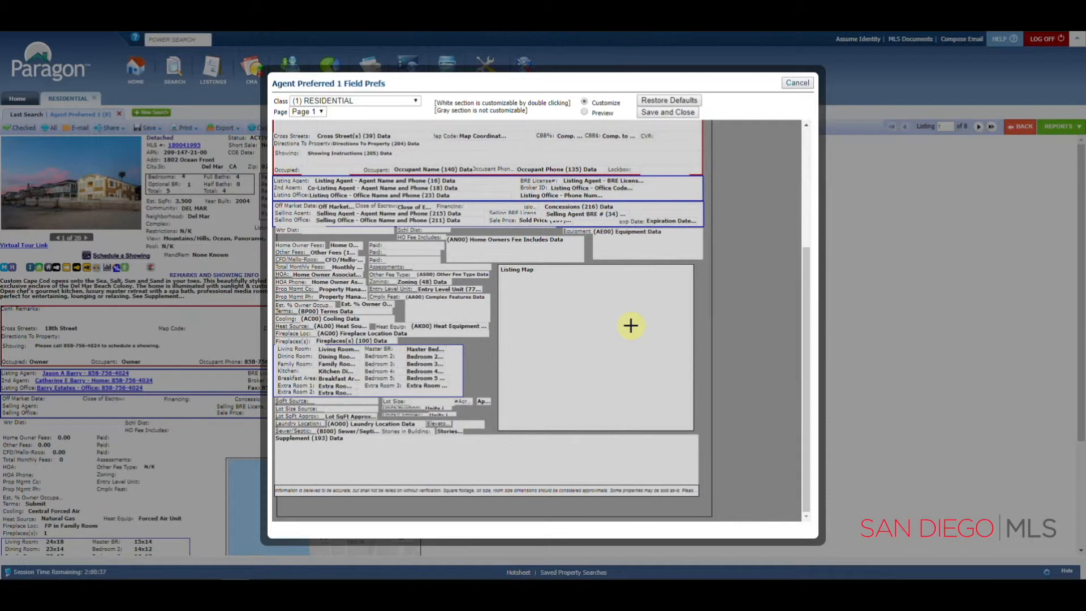
scroll(631, 325, "up", 3)
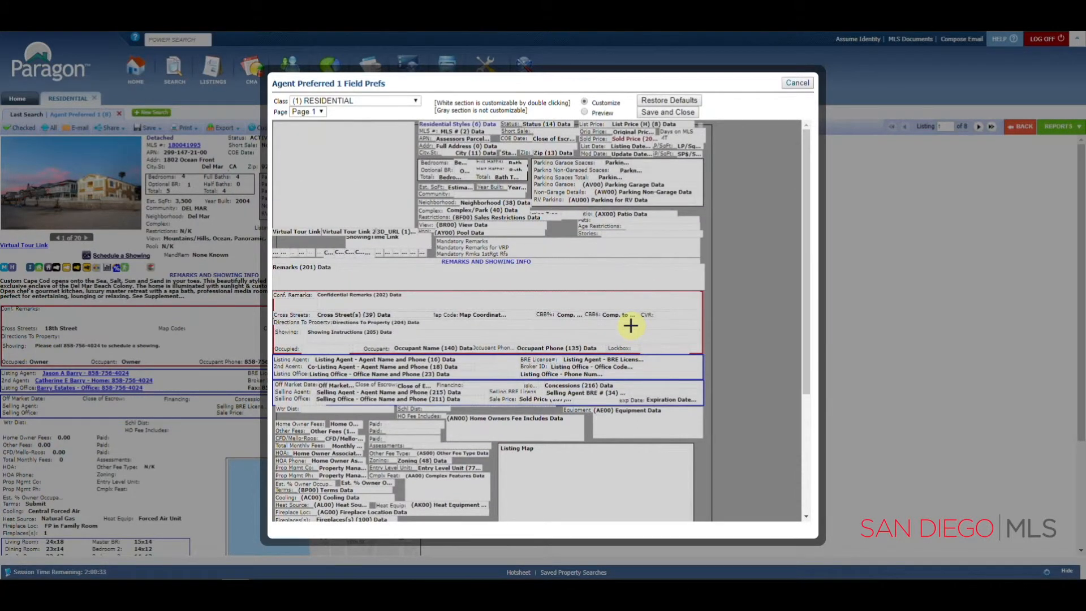
Close the Agent Preferred 1 preferences, switch to the Color View 1 report and open its field preferences.
left_click(797, 82)
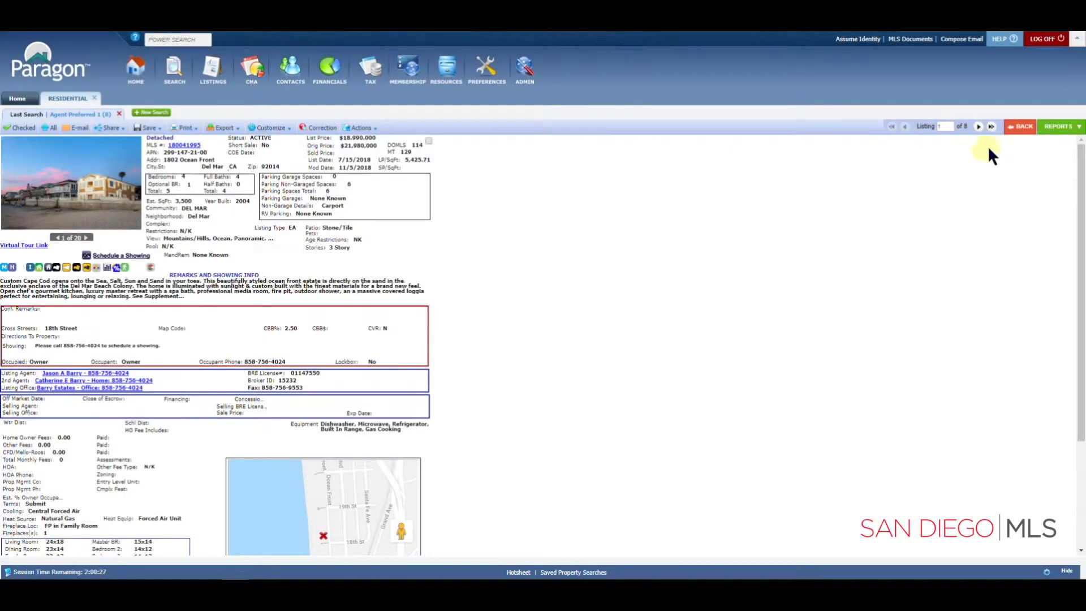
left_click(1056, 132)
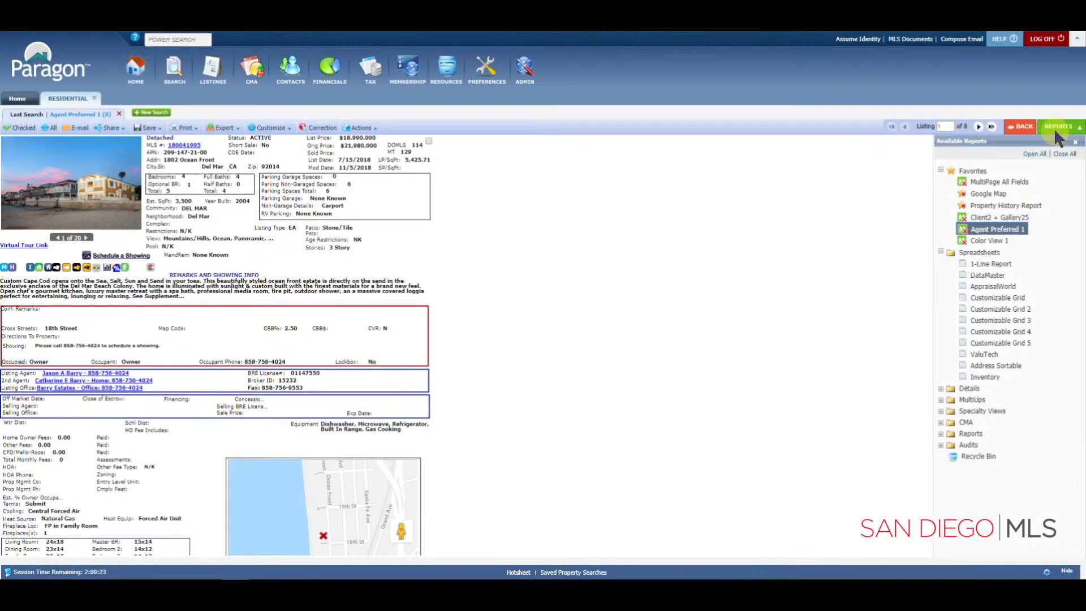
left_click(1000, 241)
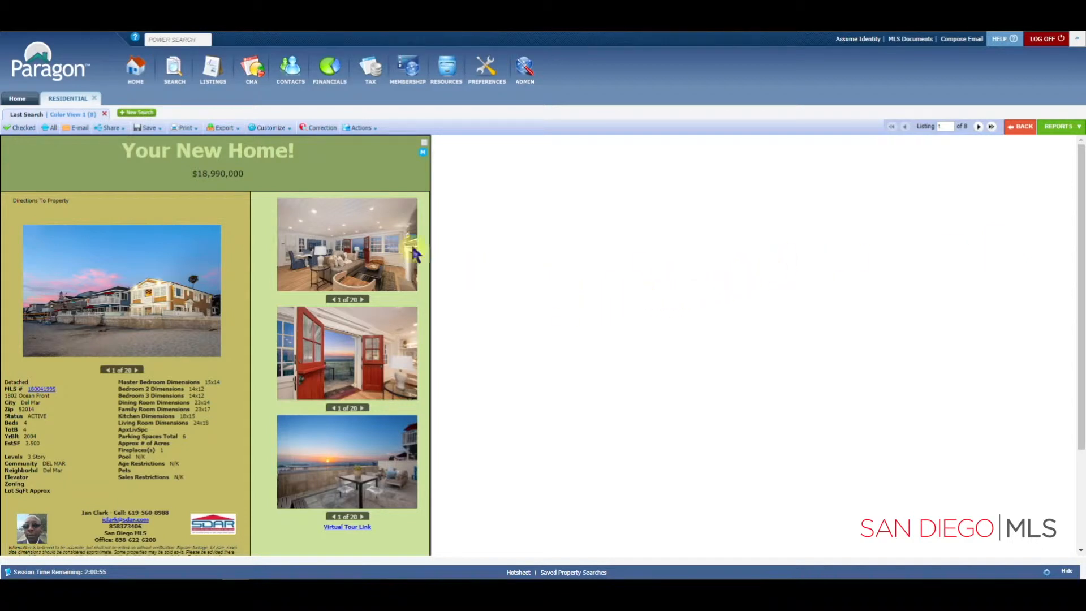
left_click(266, 138)
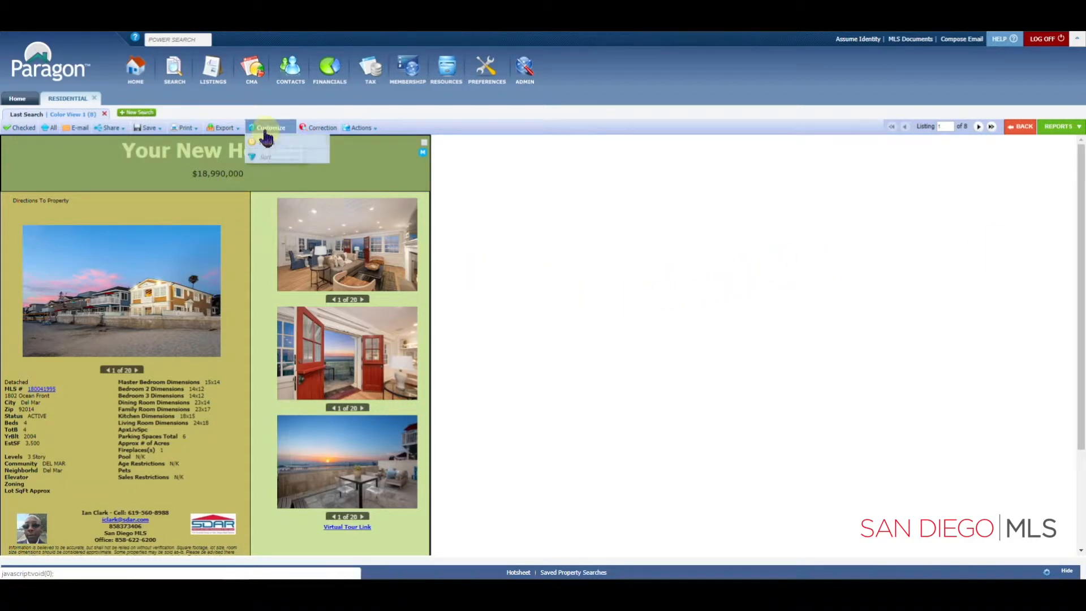
left_click(267, 145)
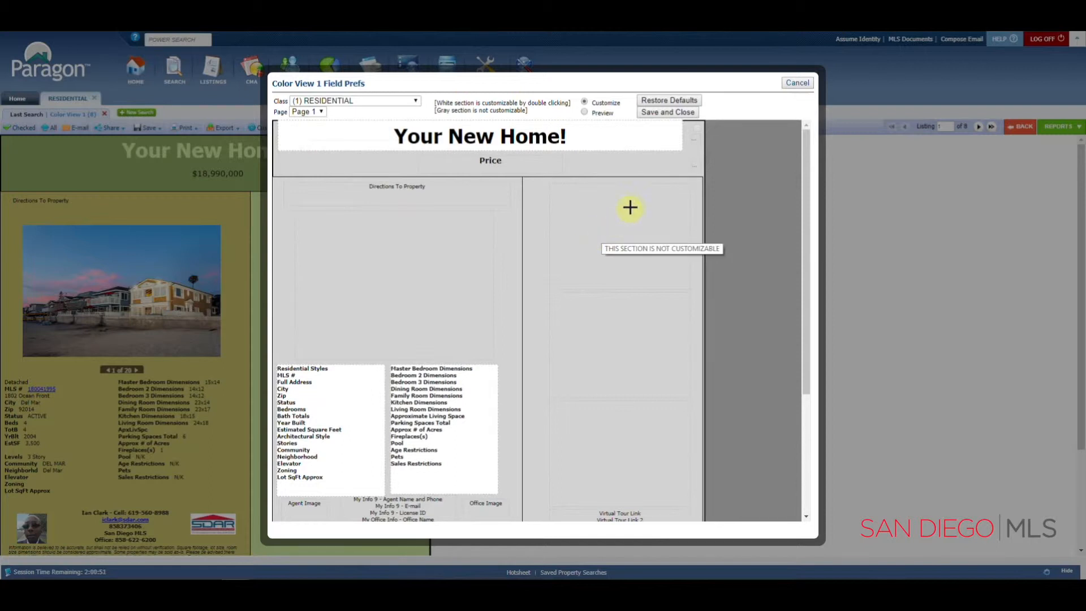
Replace the "Your New Home!" headline of the Color View 1 layout with "Add new text".
double_click(601, 133)
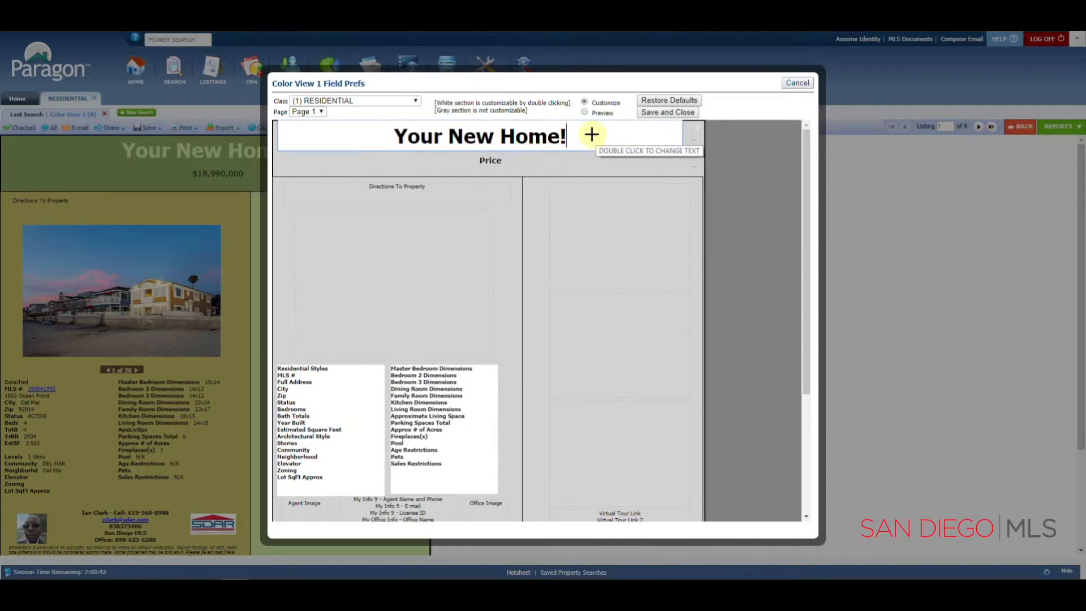
key("BackSpace")
key("BackSpace")
key("BackSpace")
key("BackSpace")
key("BackSpace")
key("BackSpace")
key("BackSpace")
key("BackSpace")
key("BackSpace")
key("BackSpace")
key("BackSpace")
key("BackSpace")
key("BackSpace")
key("BackSpace")
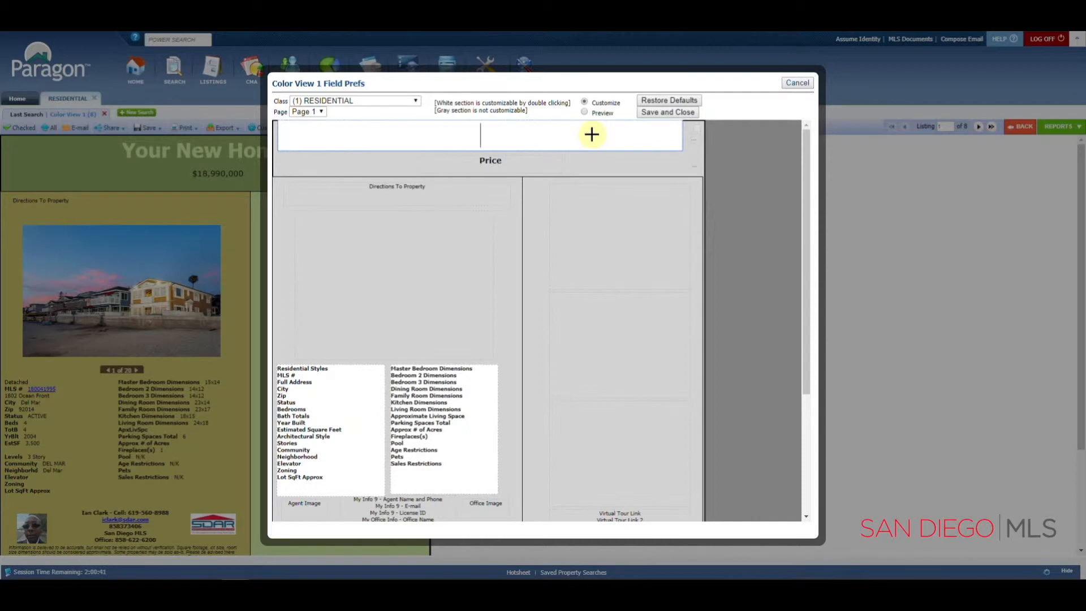
type("Add new text")
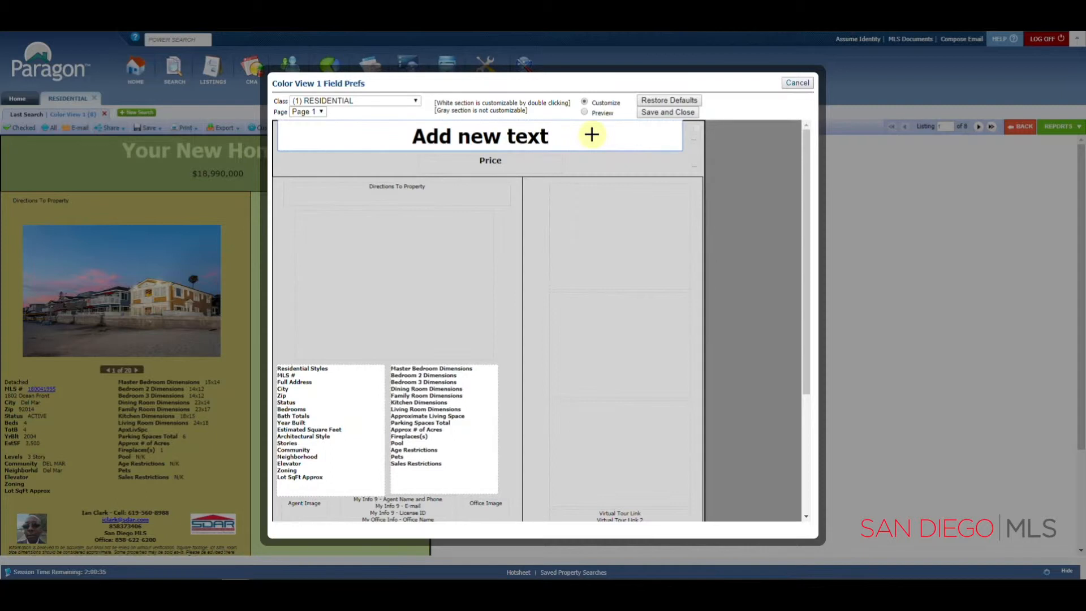
Replace the custom text line below the Remarks section with "Add new text".
scroll(589, 157, "down", 2)
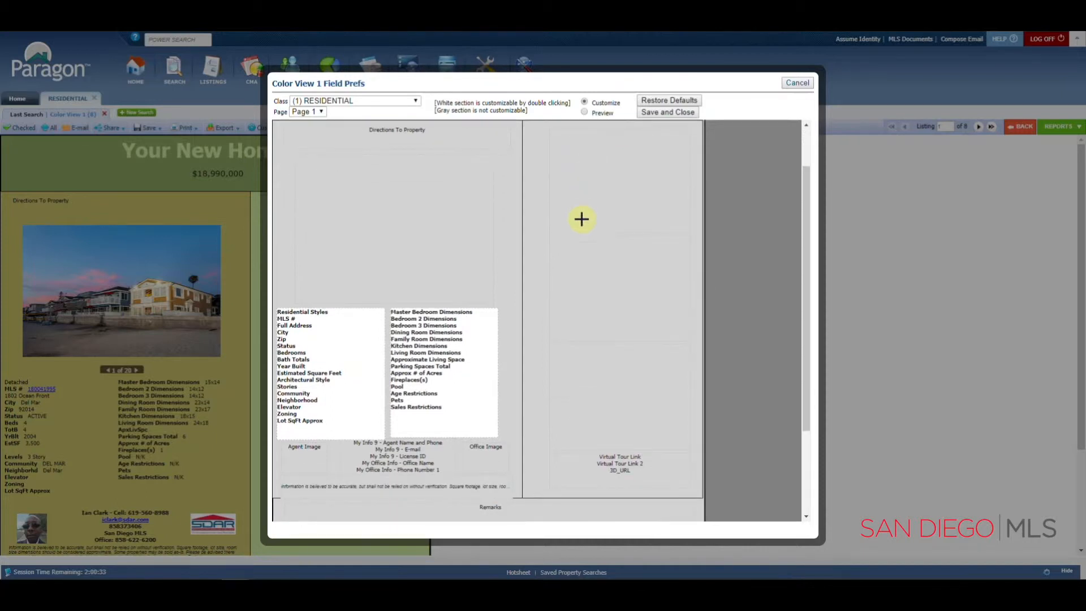
scroll(582, 241, "down", 1)
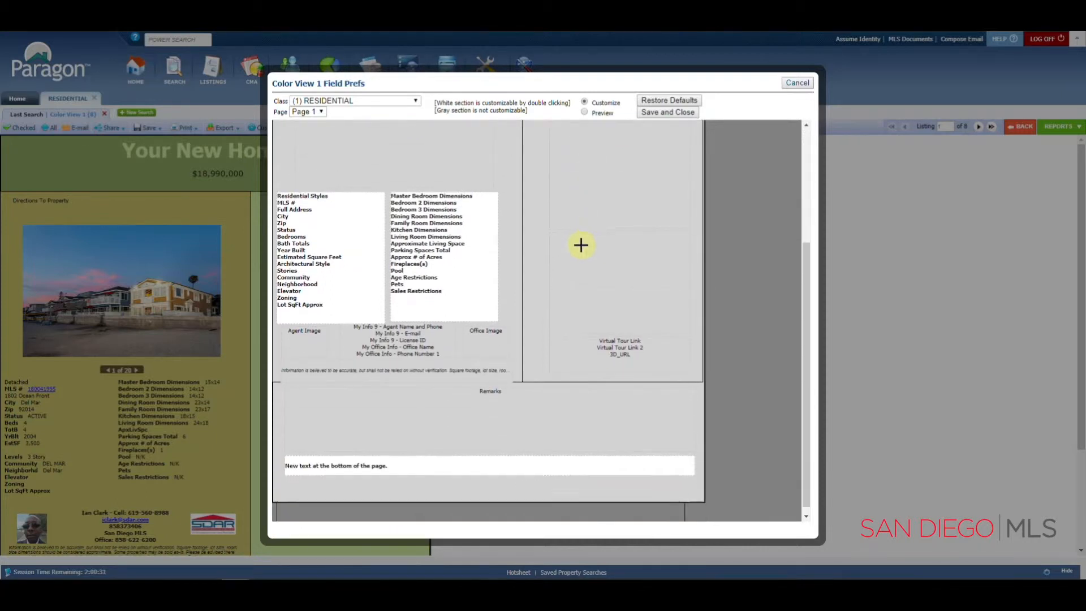
double_click(411, 462)
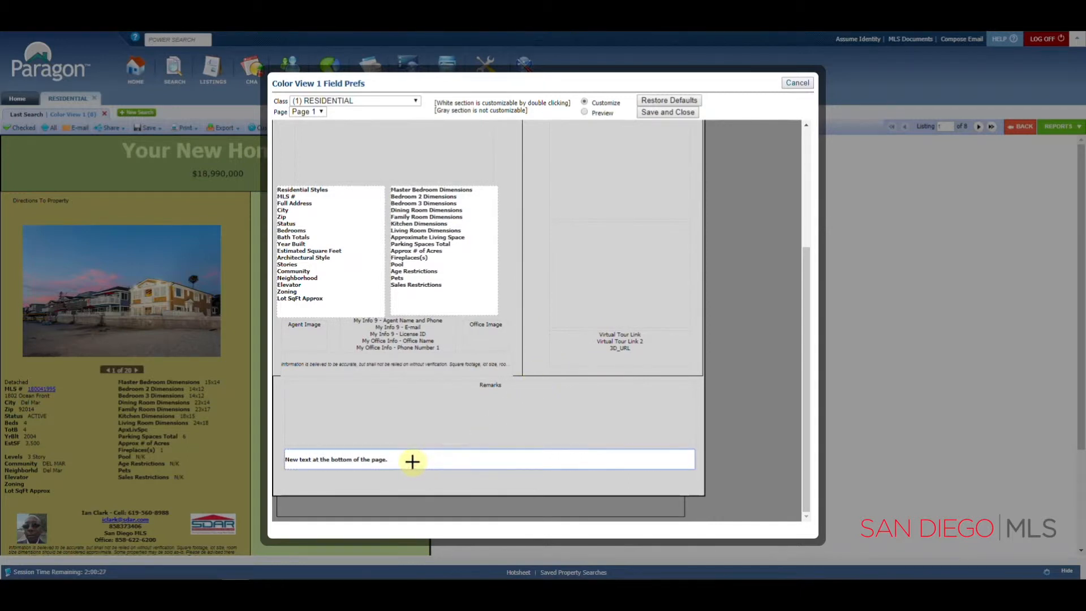
key("BackSpace")
key("BackSpace")
key("BackSpace")
key("BackSpace")
key("BackSpace")
key("BackSpace")
key("BackSpace")
key("BackSpace")
key("BackSpace")
key("BackSpace")
key("BackSpace")
key("BackSpace")
key("BackSpace")
key("BackSpace")
key("BackSpace")
key("BackSpace")
key("BackSpace")
key("BackSpace")
key("BackSpace")
key("BackSpace")
type("Add new text")
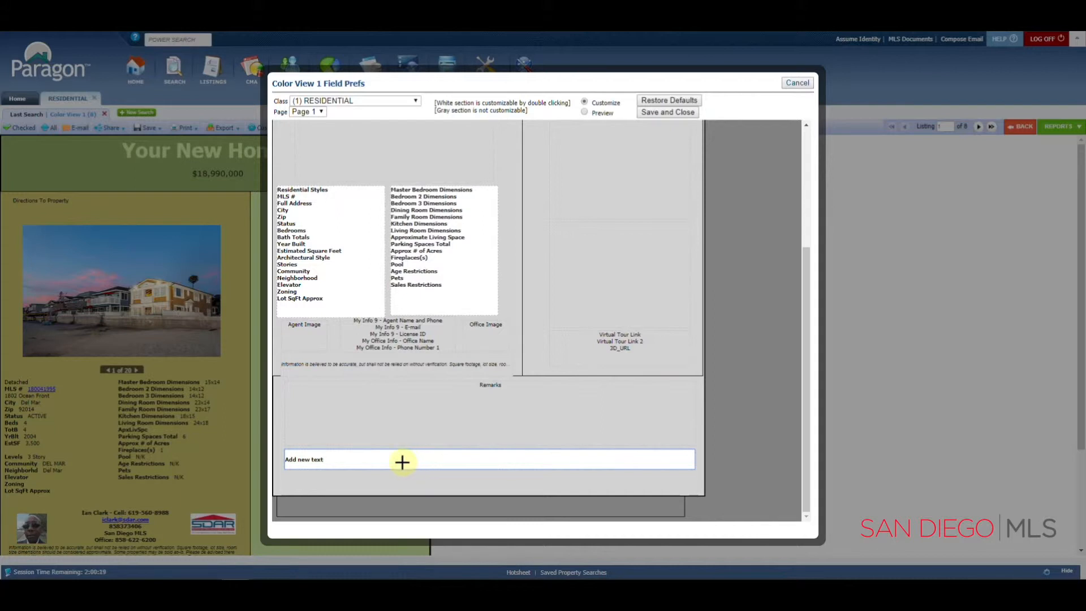
Open the field preferences of the block starting with Residential Styles and mark Lot SqFt Approx among the selected fields.
scroll(402, 462, "up", 1)
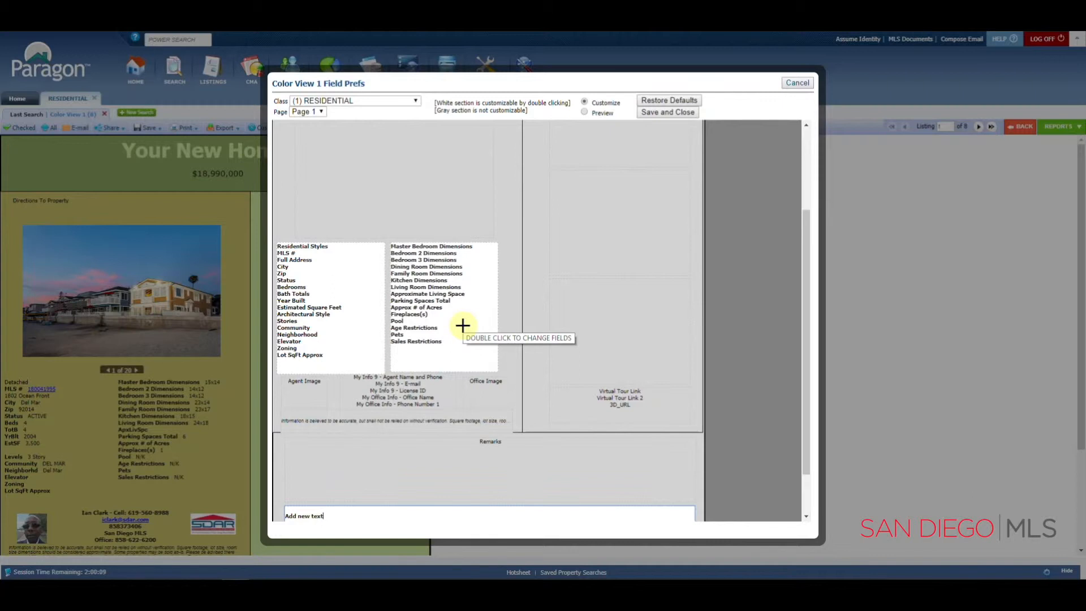
double_click(347, 280)
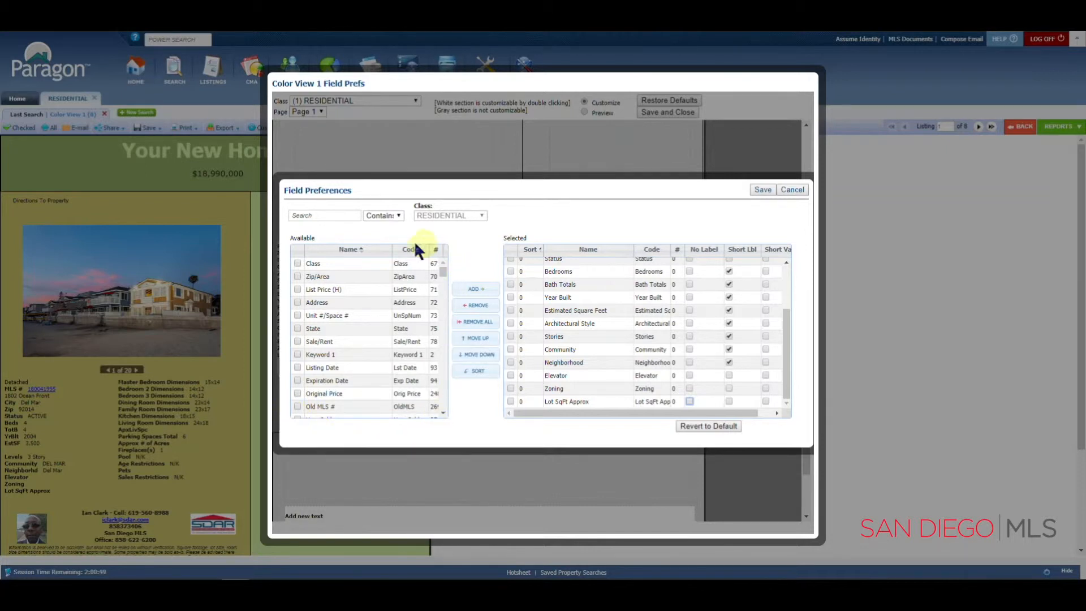
left_click(420, 264)
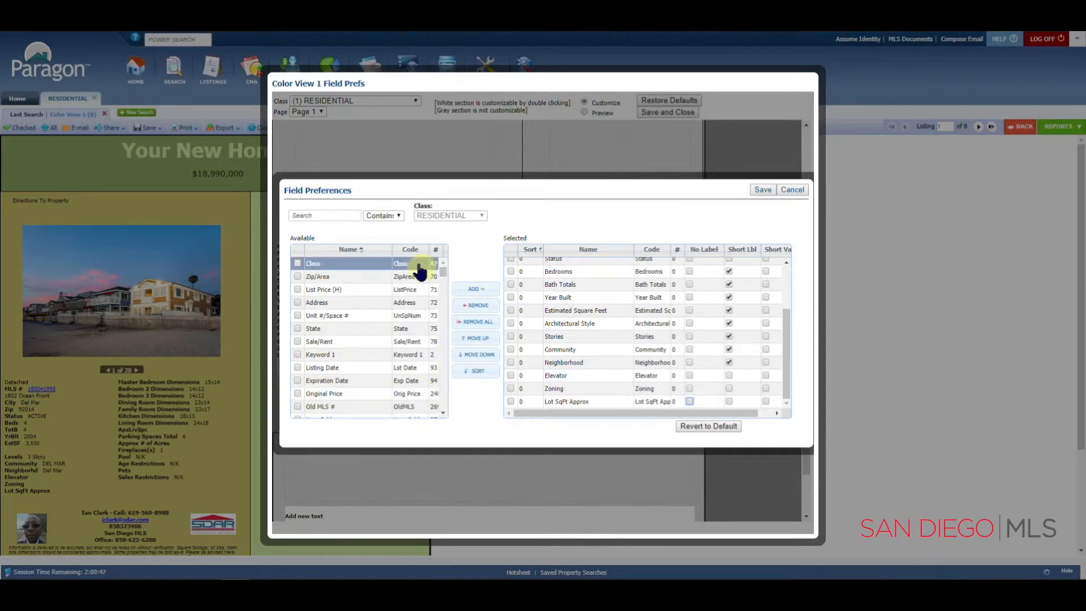
left_click(598, 271)
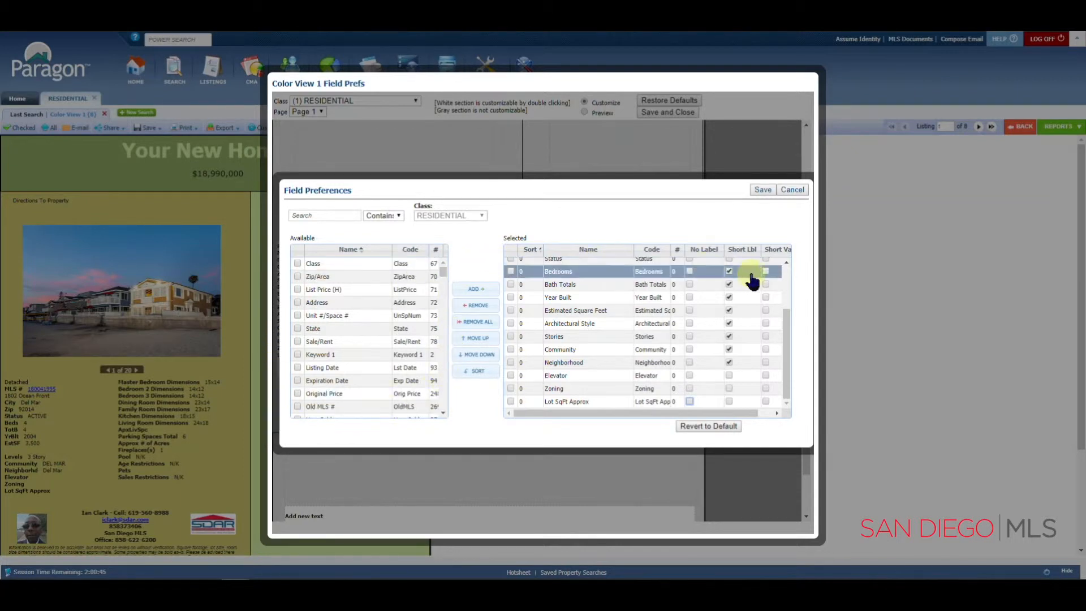
left_click(537, 390)
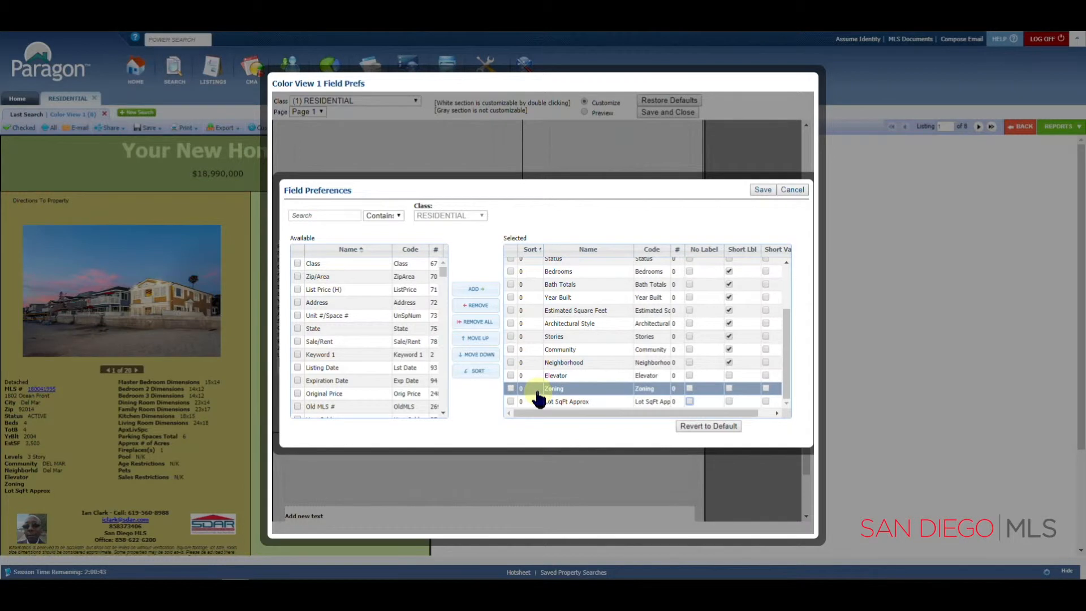
left_click(529, 401)
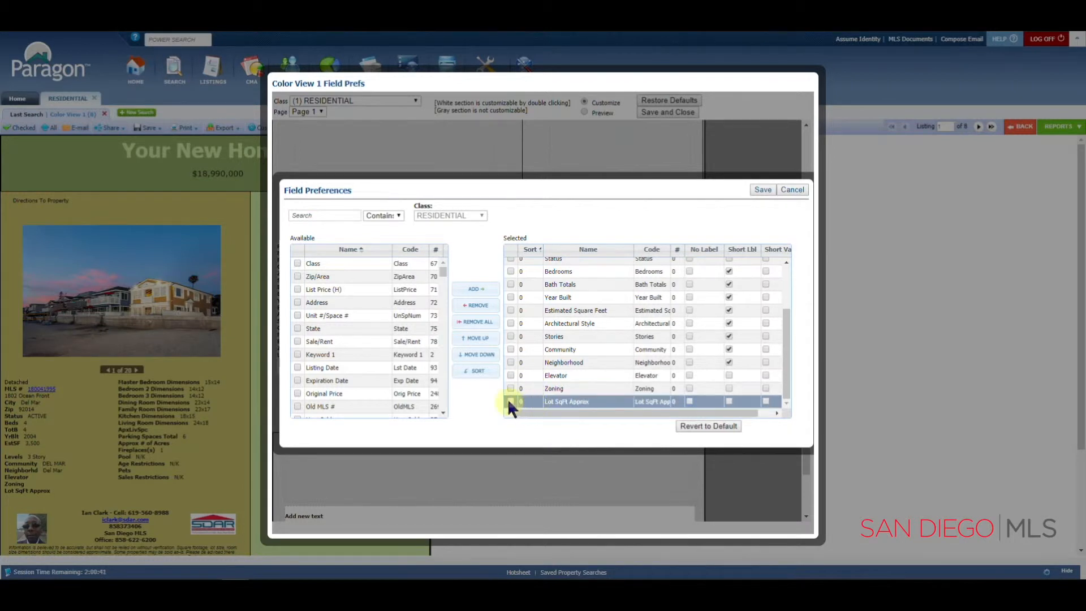
left_click(509, 400)
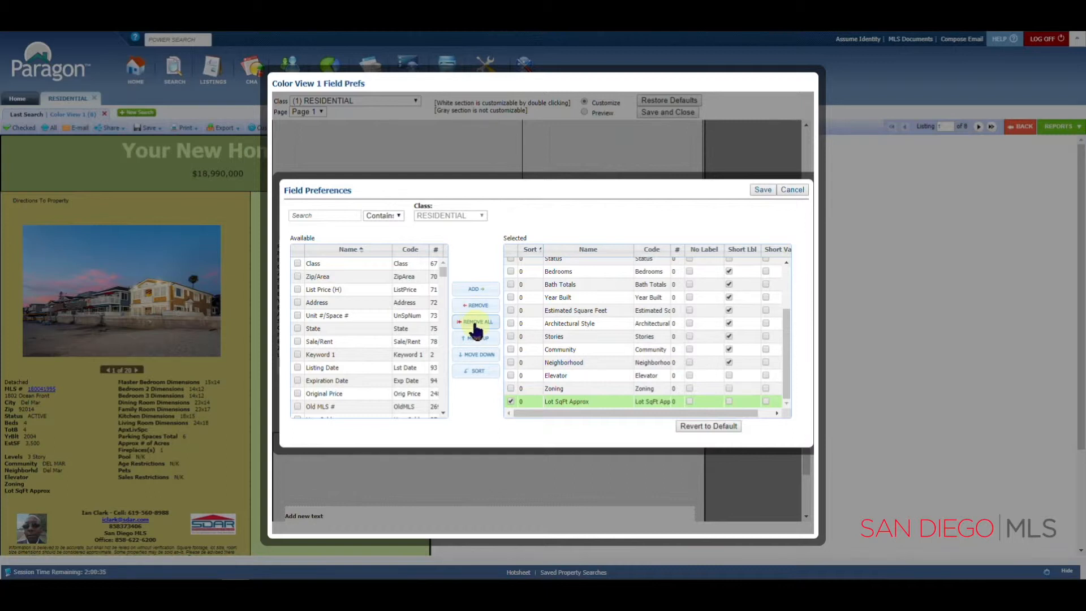
Add Original Price to the block's selected fields and revert the block to its default fields.
left_click(300, 343)
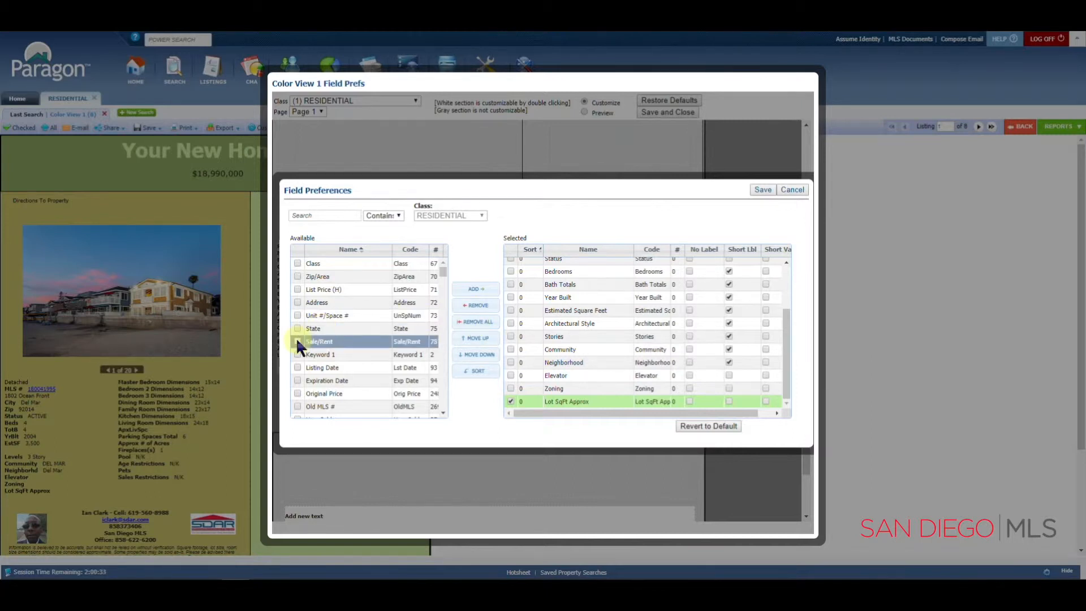
left_click(298, 380)
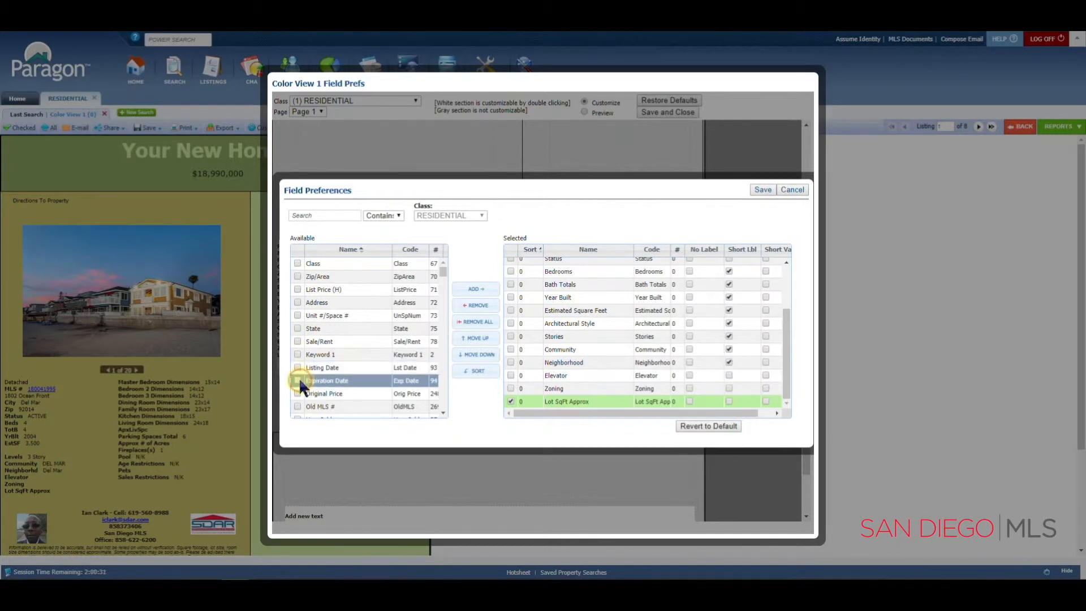
left_click(298, 393)
left_click(297, 392)
left_click(477, 292)
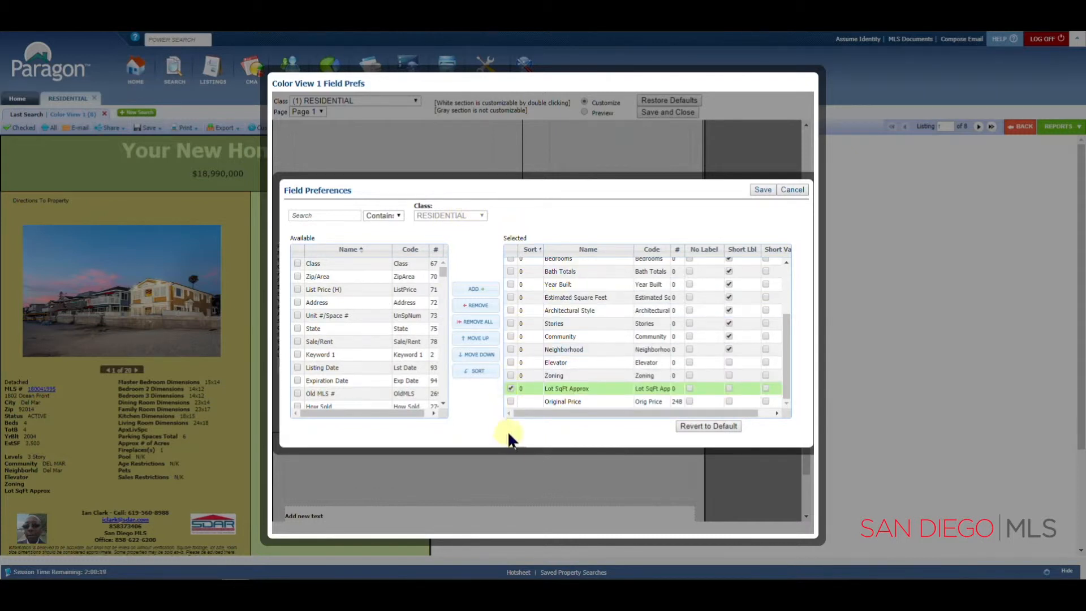
left_click(695, 425)
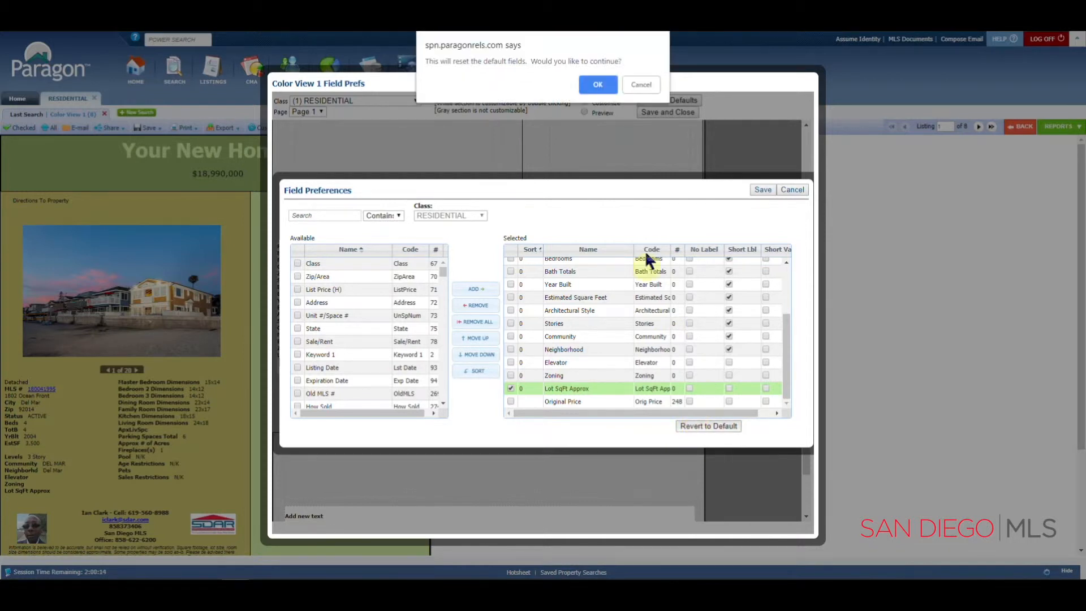
left_click(588, 84)
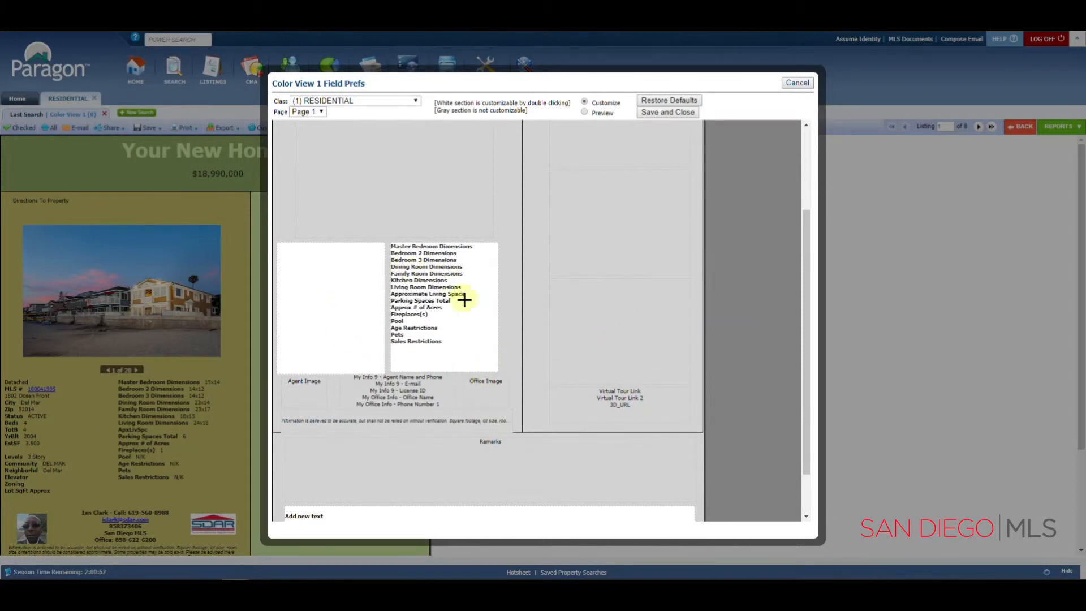
Request restoring the whole page's defaults, decline the confirmation, and close the Color View 1 preferences without saving.
scroll(453, 289, "up", 1)
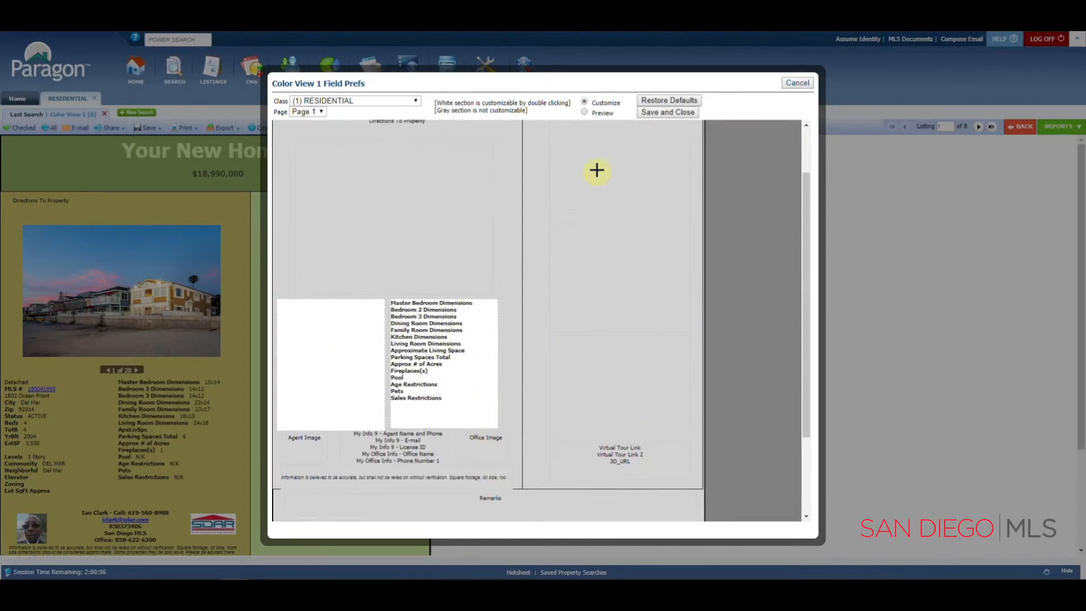
left_click(662, 101)
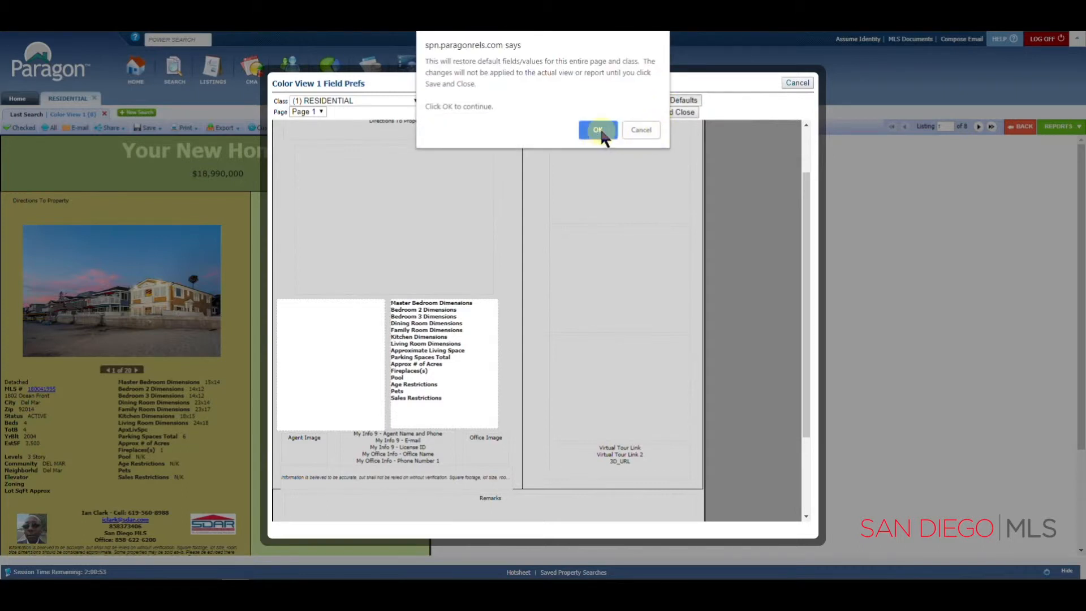
left_click(639, 131)
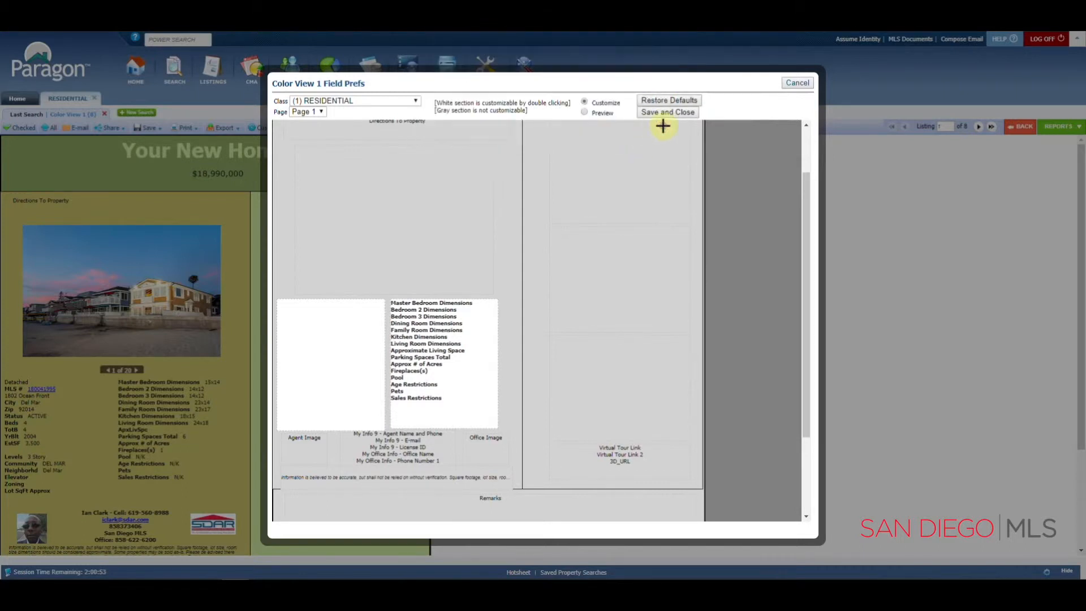
left_click(799, 82)
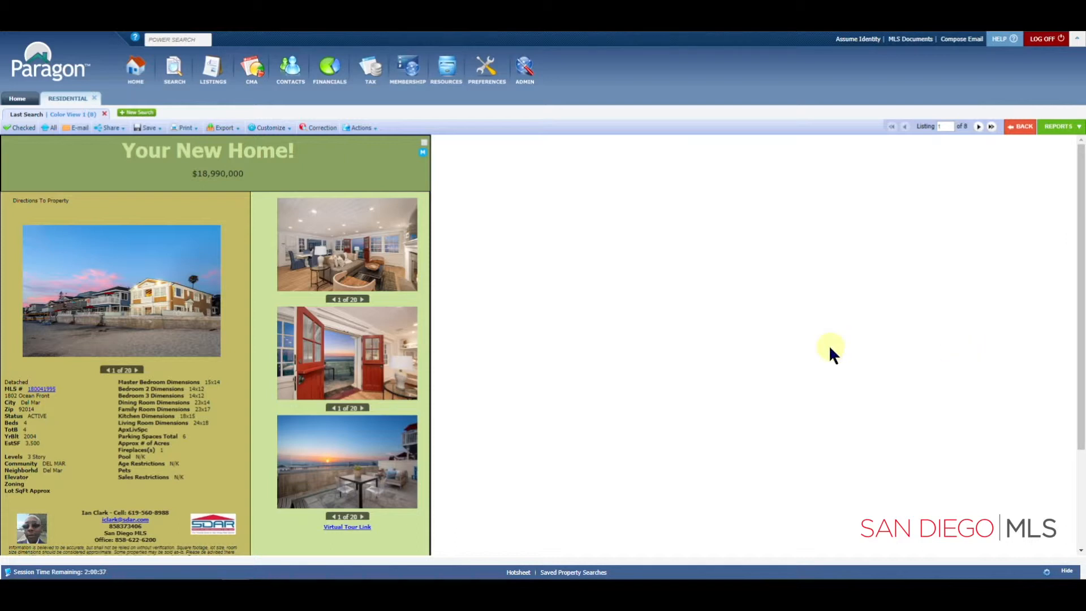
Reopen the Color View 1 field preferences and edit the fields of the block starting with Residential Styles.
mouse_move(272, 131)
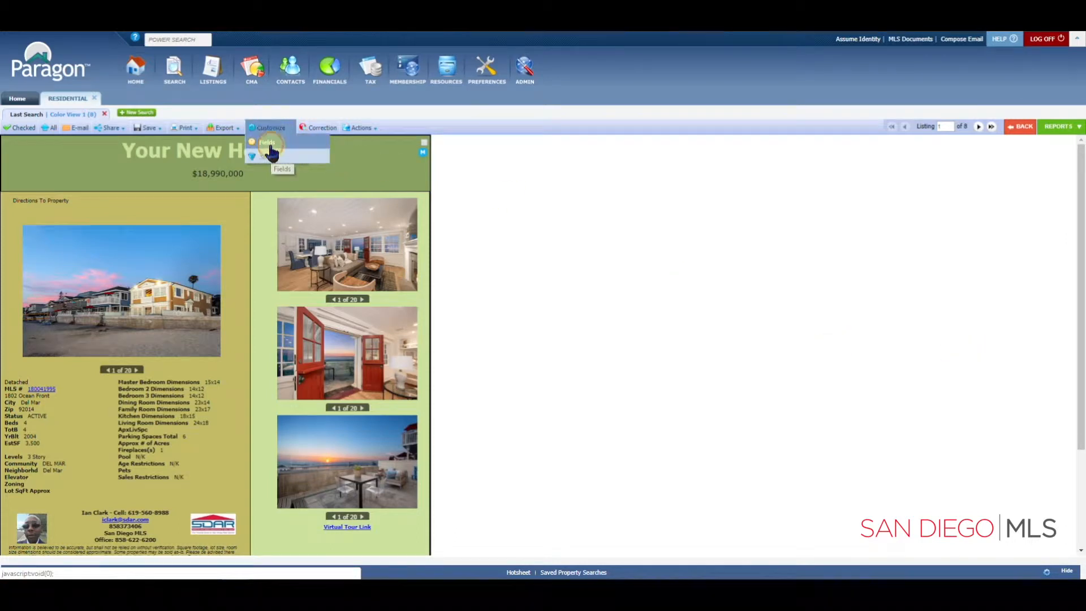
left_click(269, 144)
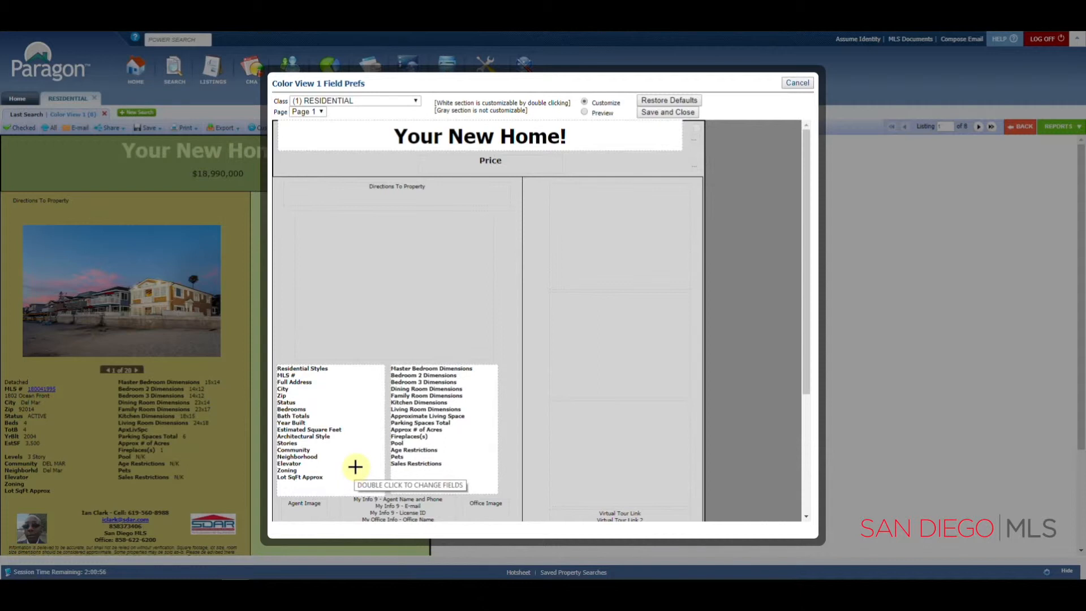
double_click(355, 467)
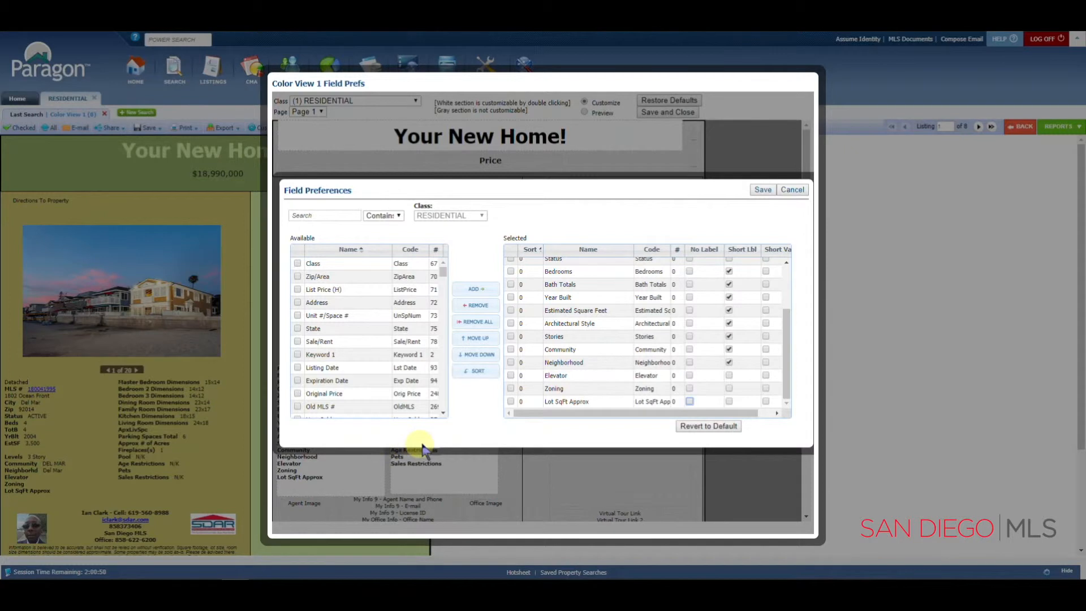
Add Class to the block's selected fields, remove it again, and close the Color View 1 preferences without saving the page.
left_click(418, 303)
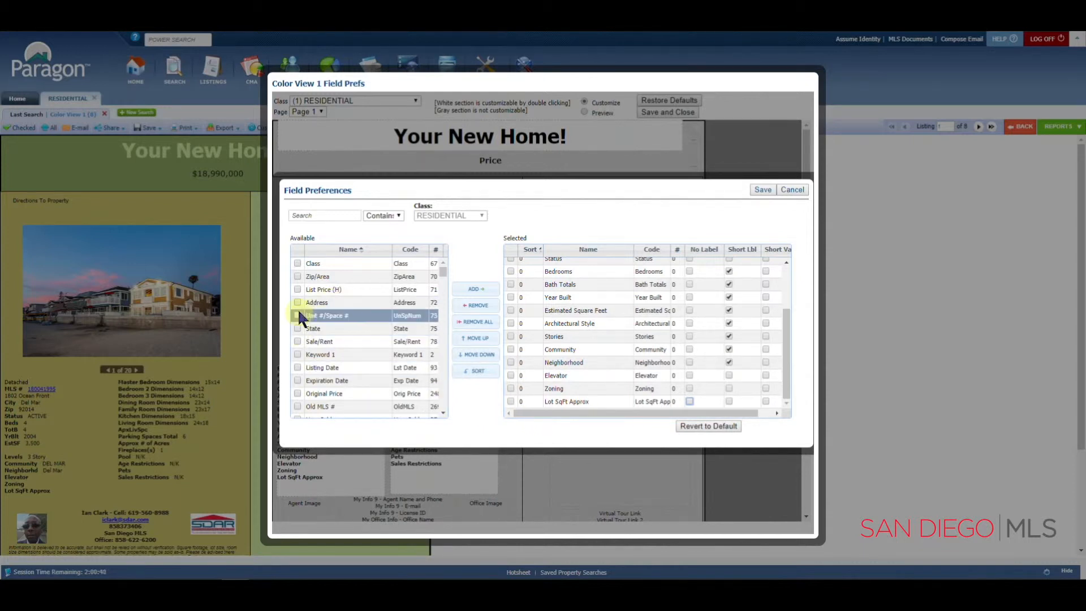
left_click(296, 262)
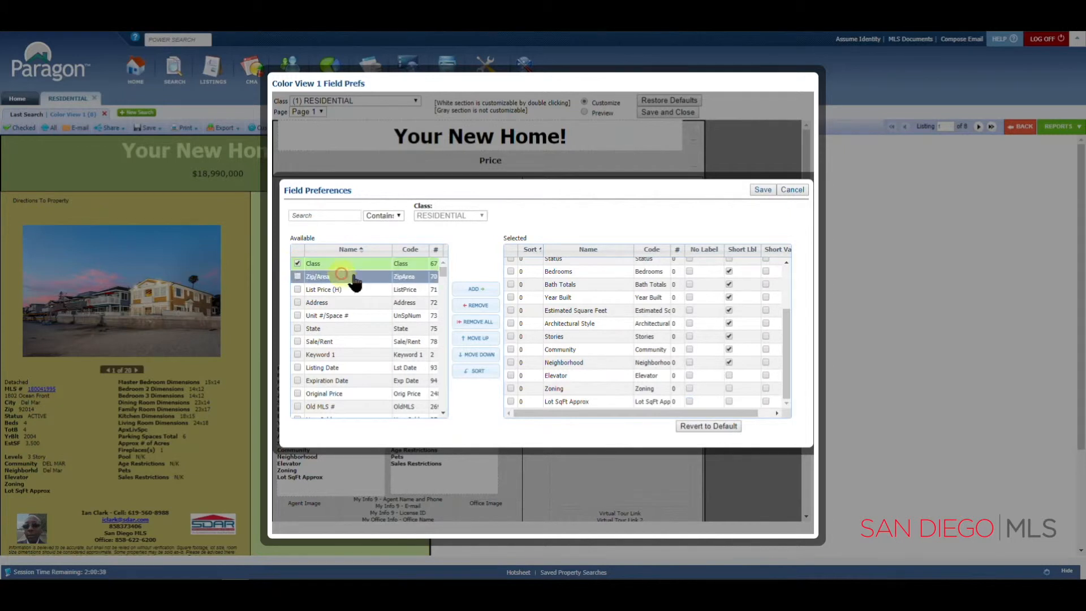
left_click(475, 289)
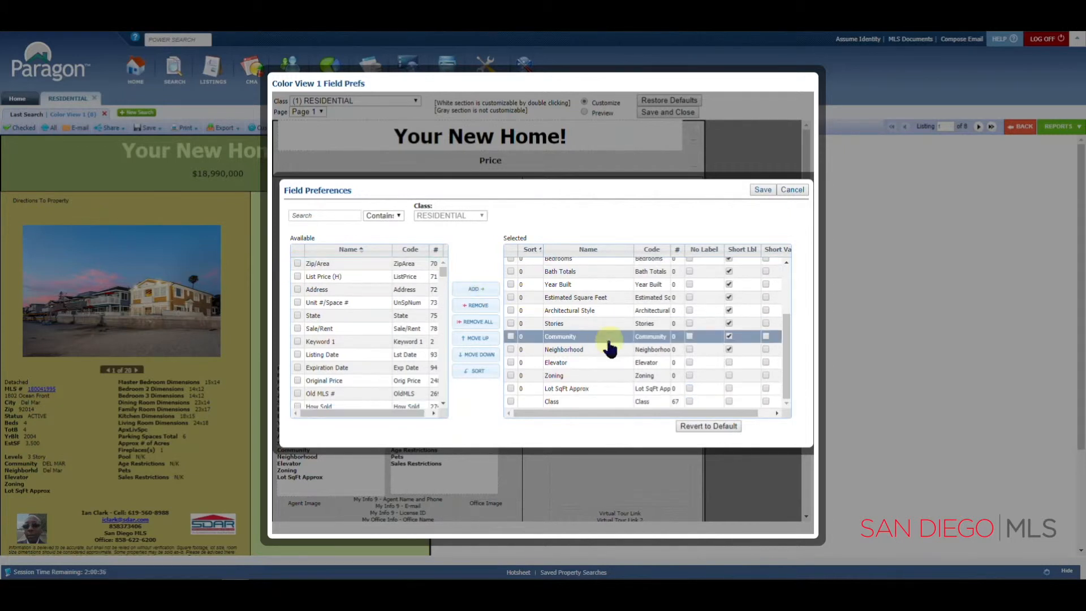
left_click(511, 402)
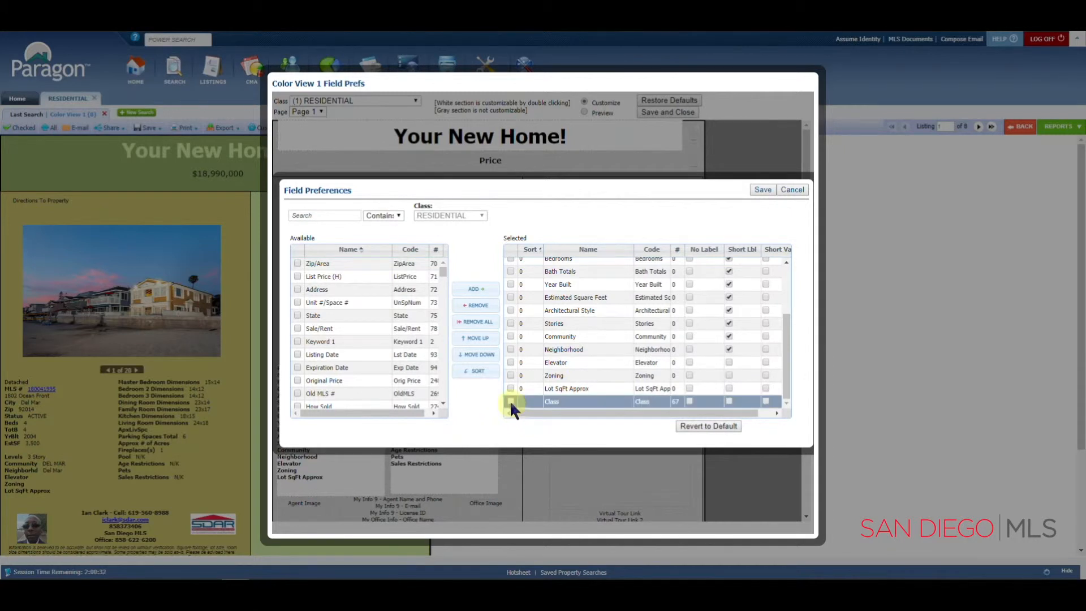
left_click(479, 306)
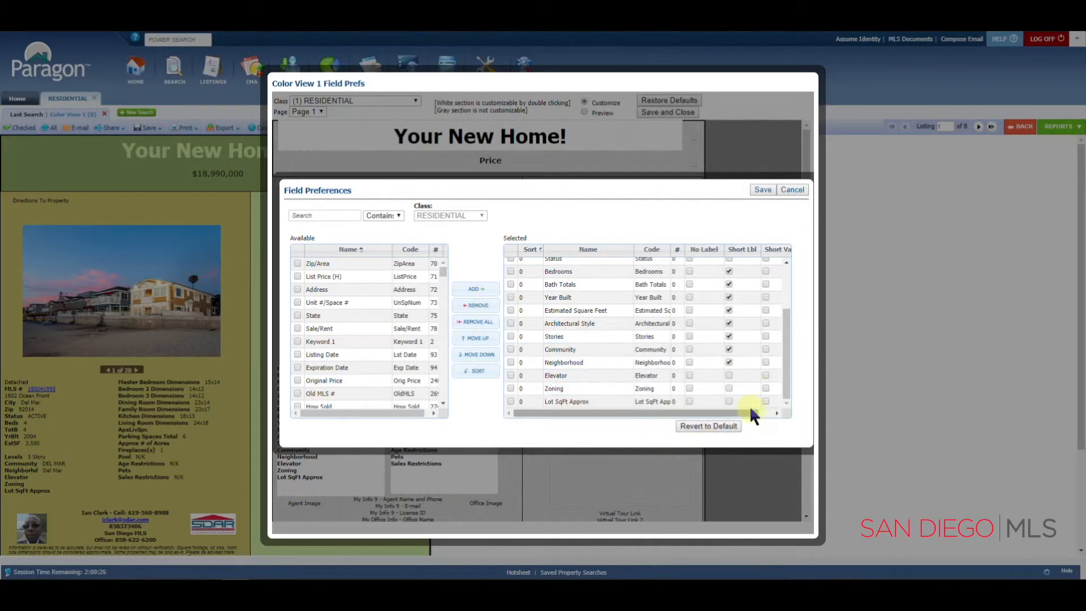
left_click(767, 190)
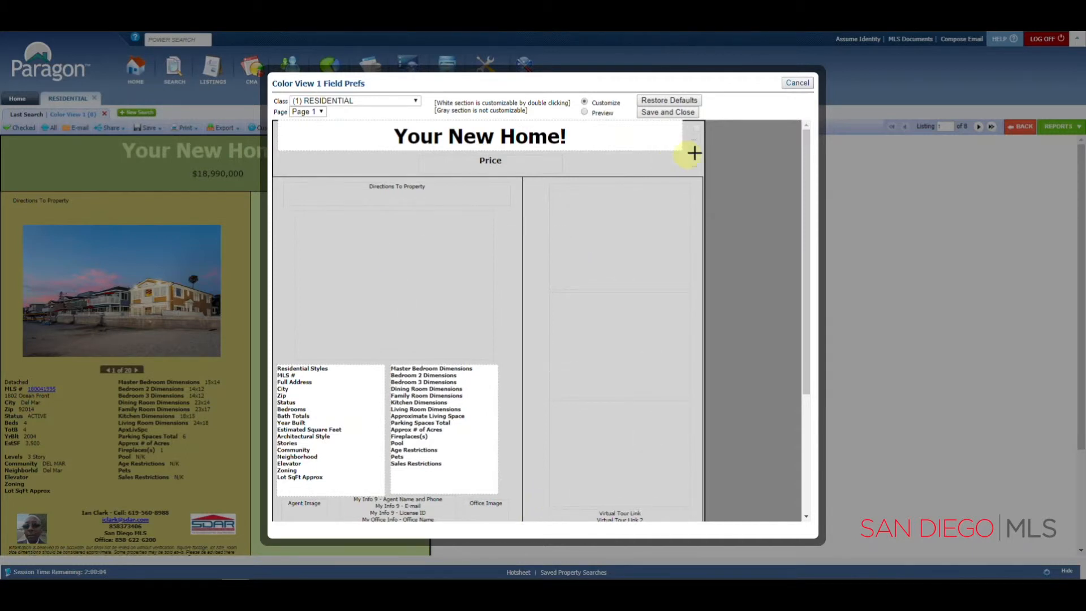
left_click(798, 83)
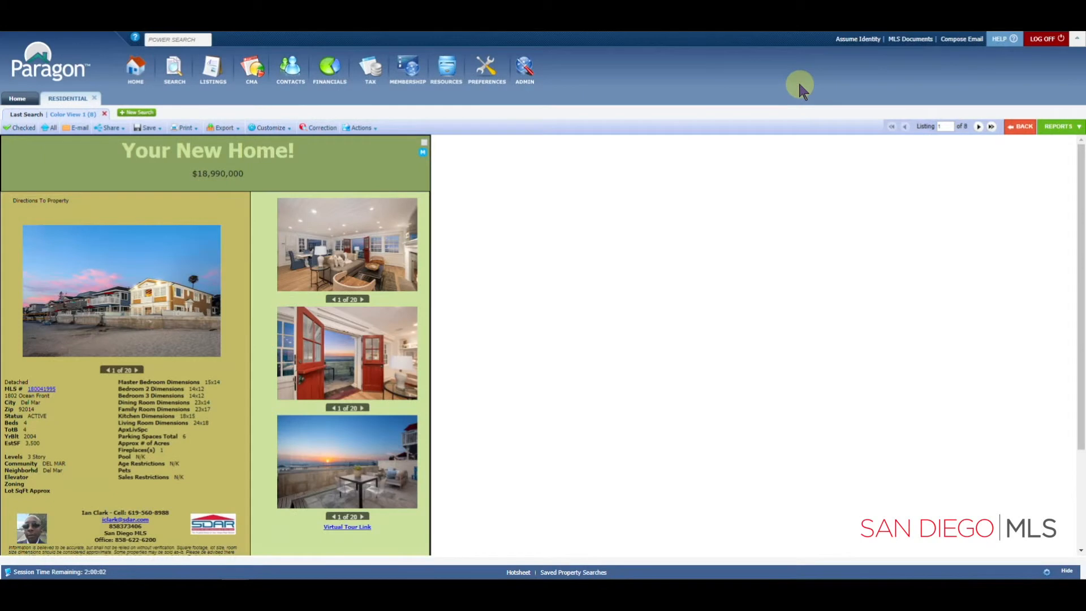
Close the Residential search results and start copying an existing view from the agent's My Views list.
left_click(94, 98)
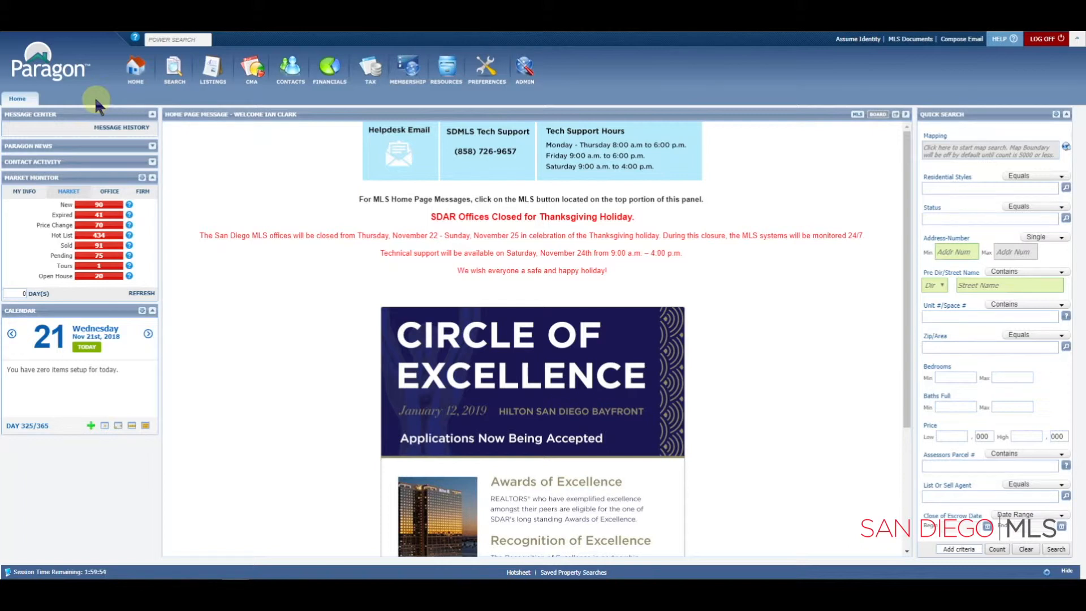
left_click(485, 75)
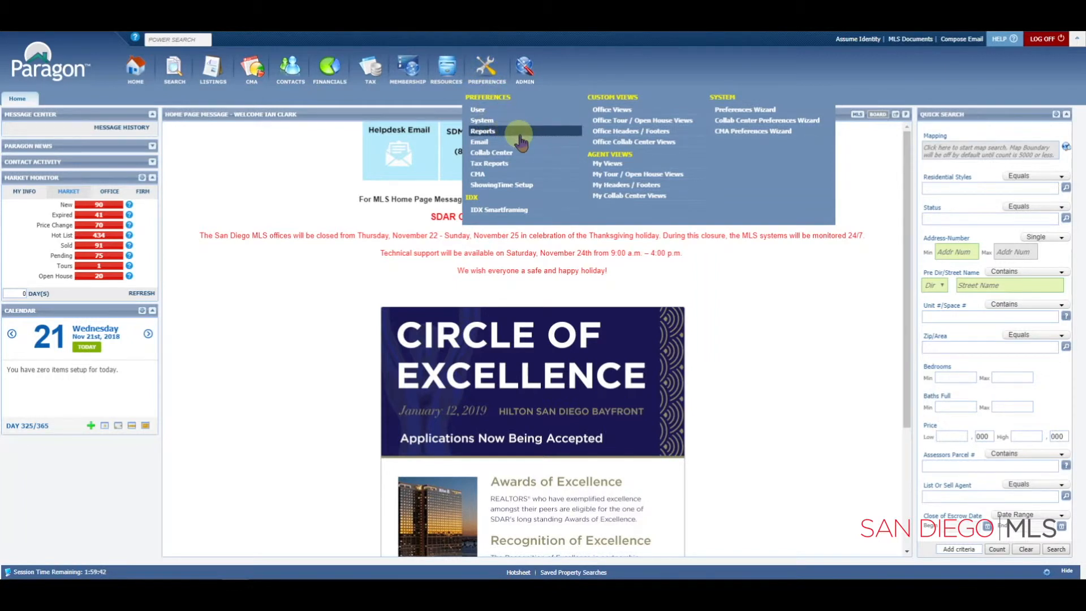
left_click(615, 164)
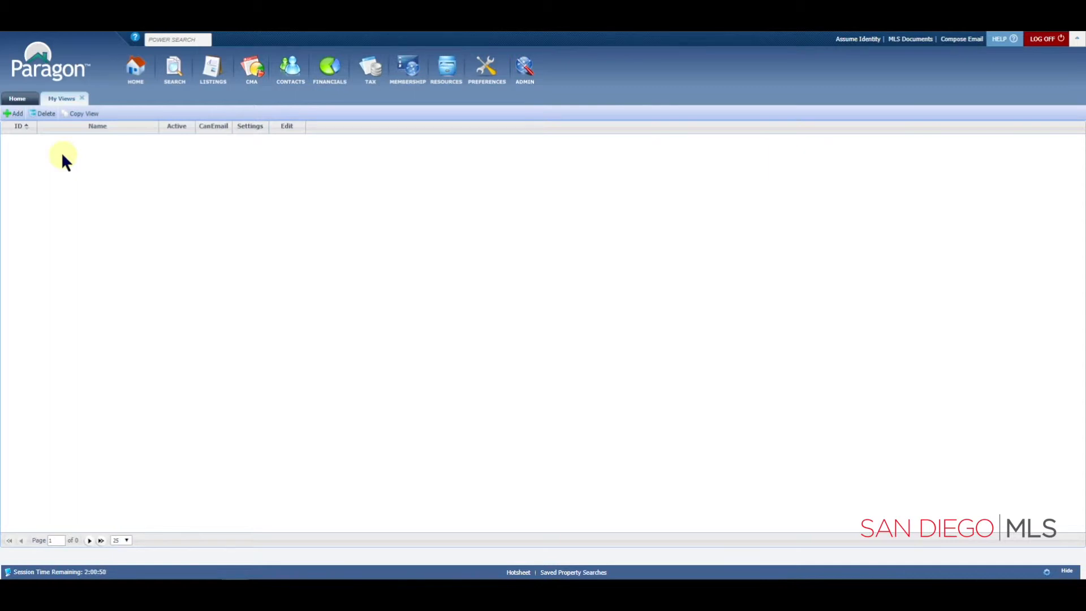
left_click(72, 116)
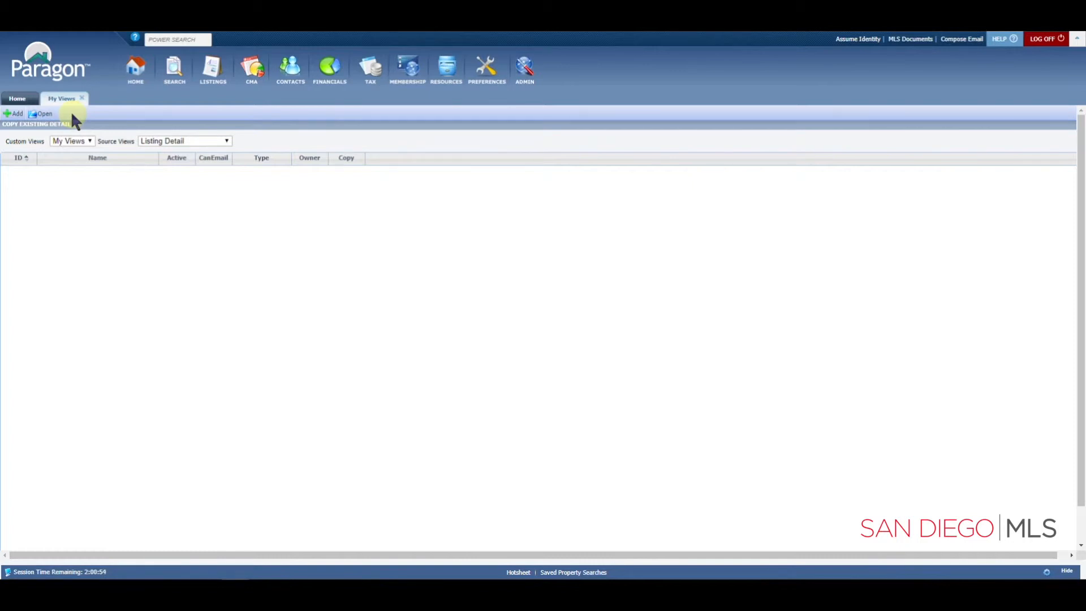
left_click(88, 143)
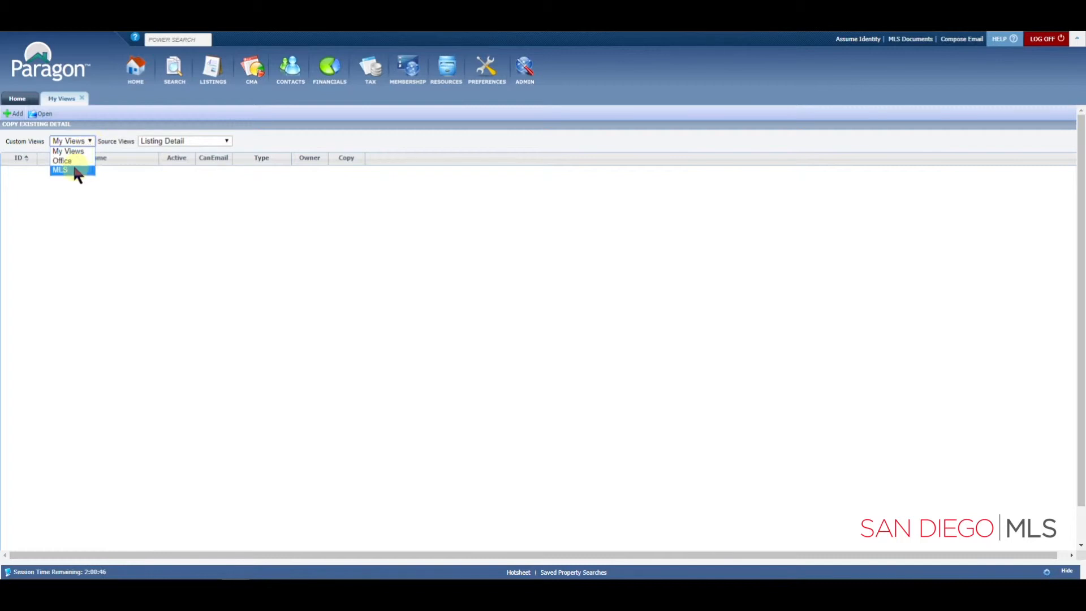
left_click(74, 170)
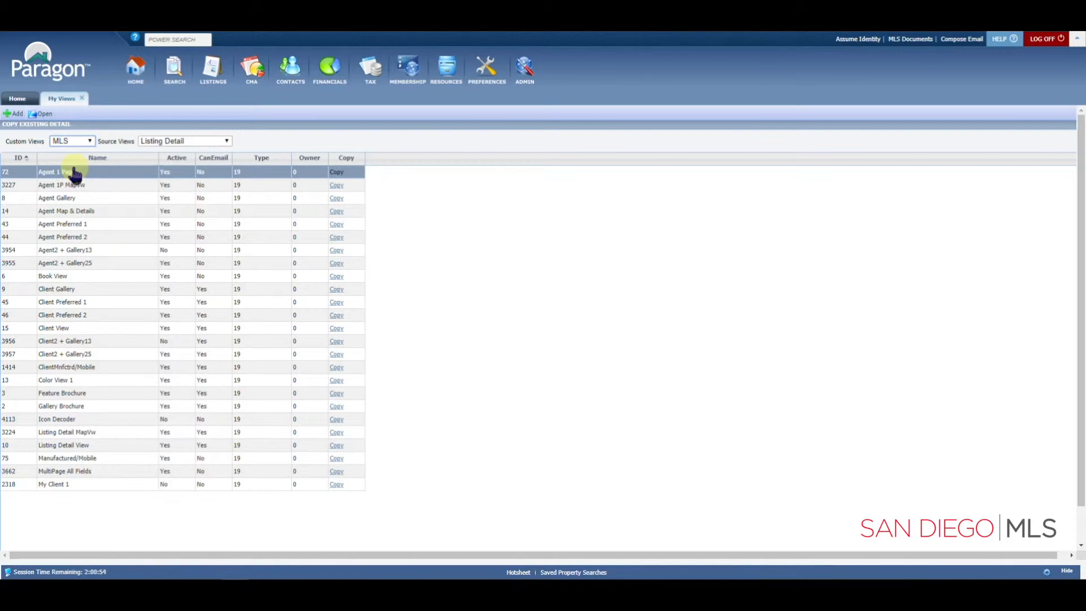
left_click(337, 380)
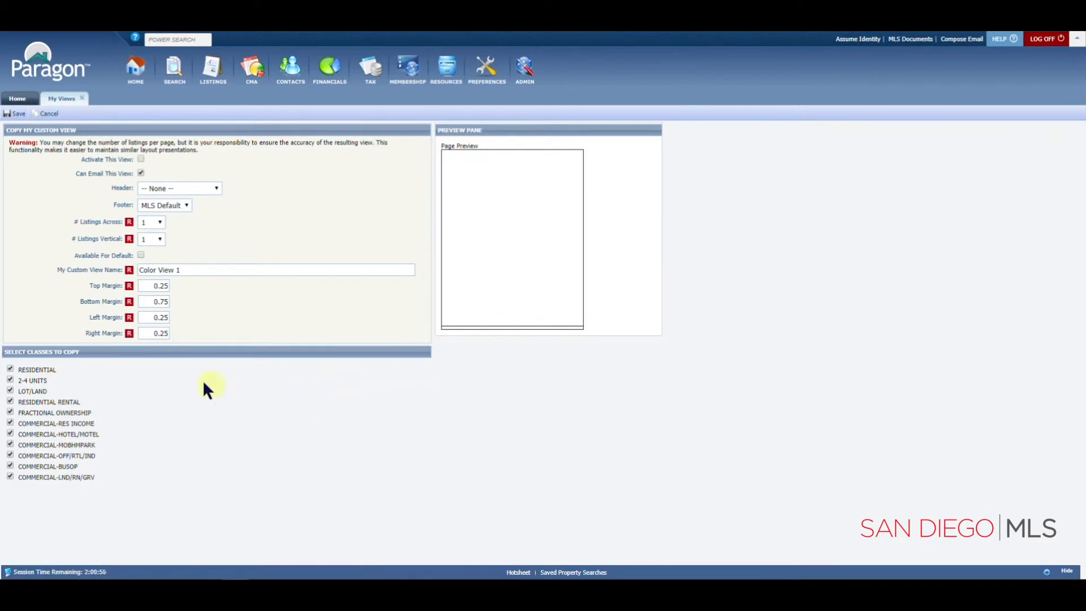
left_click(48, 115)
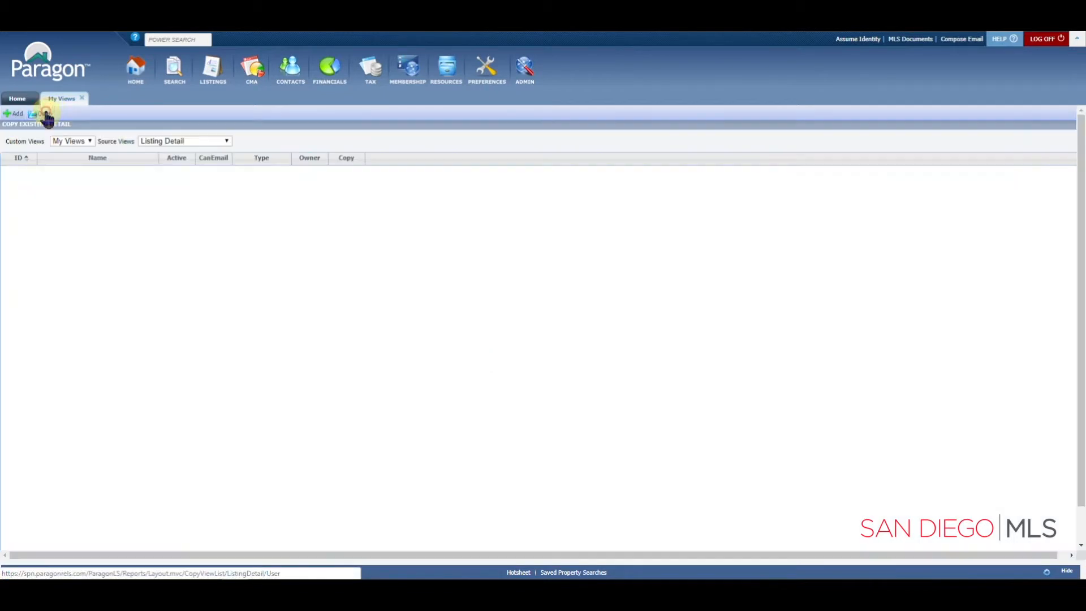
List the MLS Listing Detail views and start a copy of Color View 1.
left_click(82, 142)
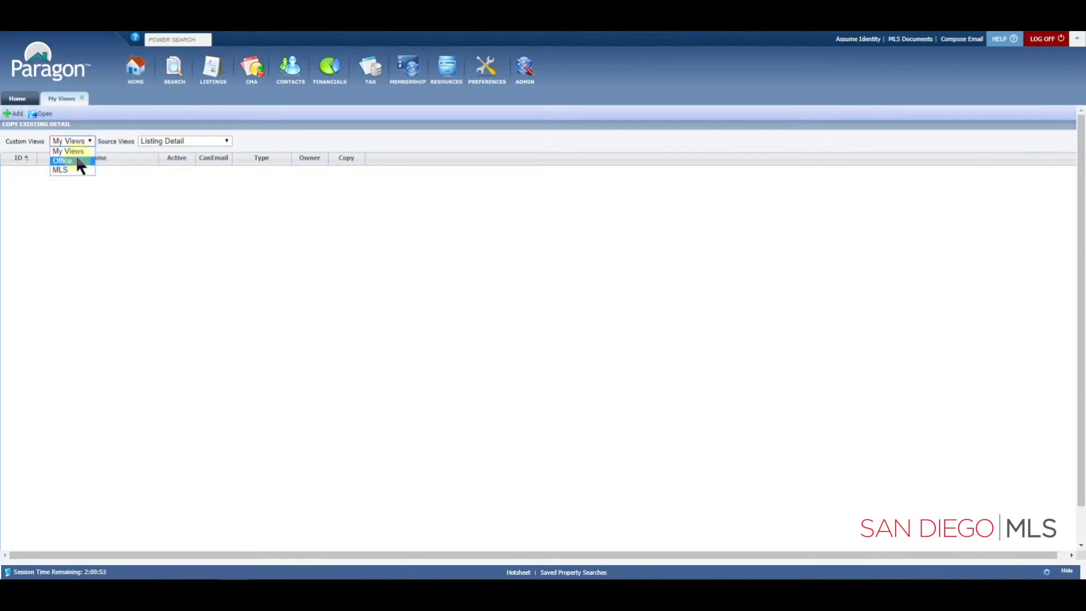
left_click(72, 171)
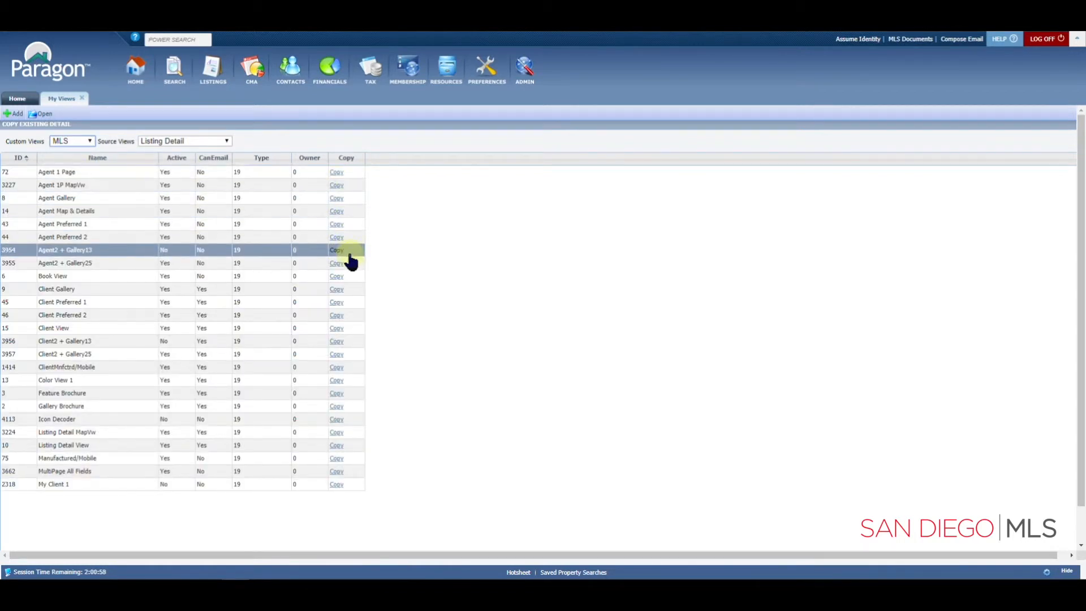
left_click(337, 381)
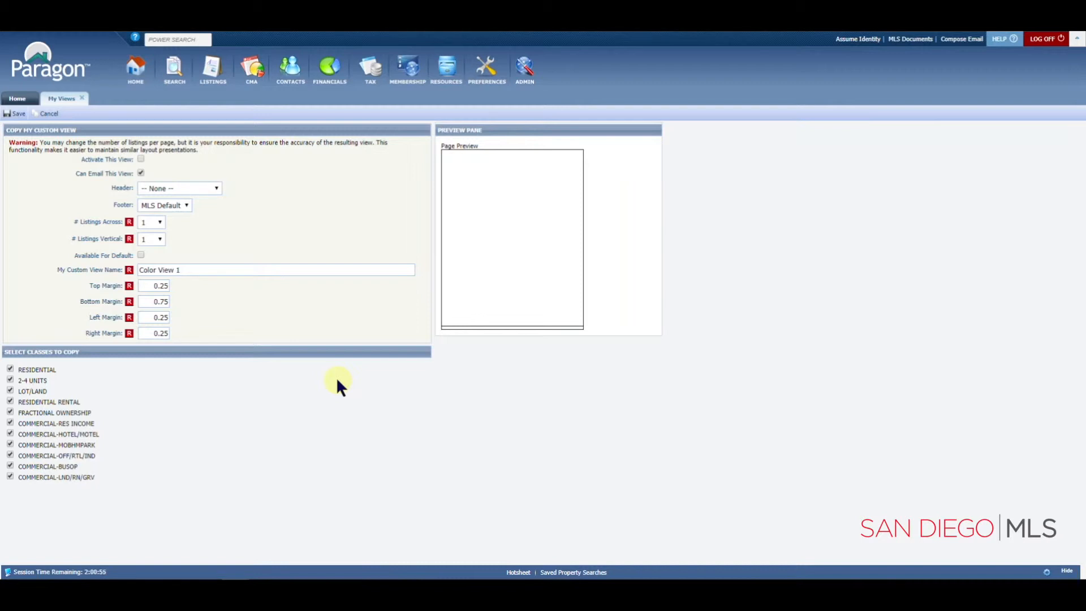
Activate the copied view, name it My Color View and save it.
left_click(141, 160)
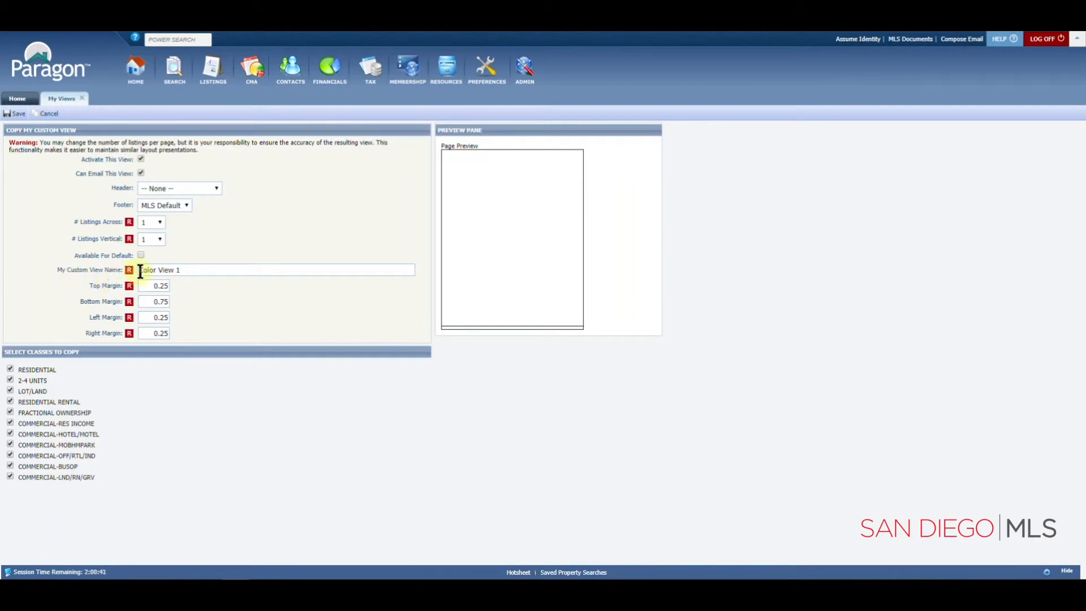
left_click(196, 273)
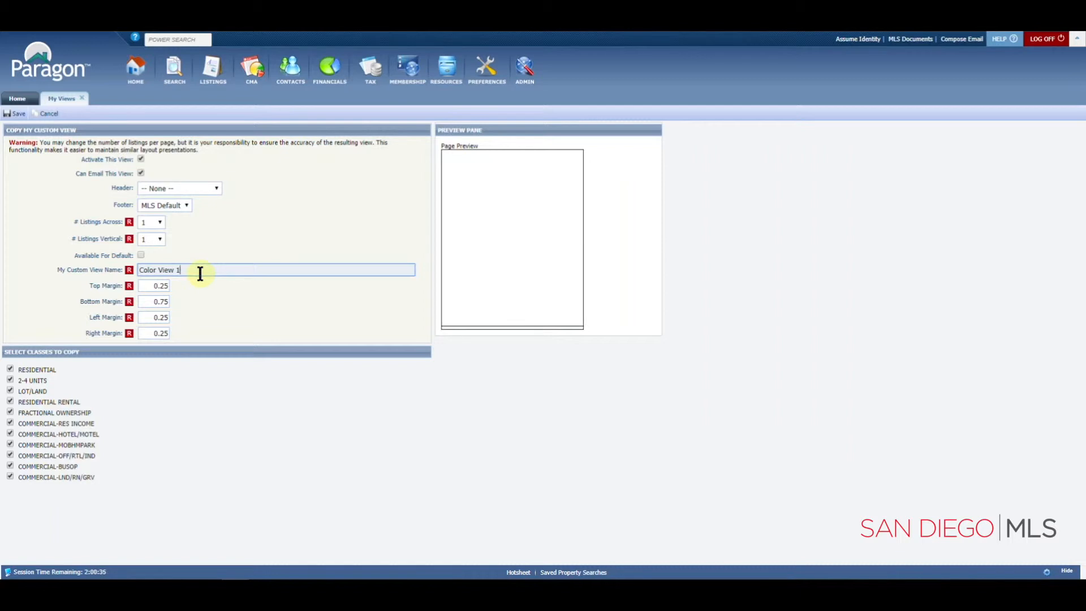
key("BackSpace")
type("MY")
key("BackSpace")
type("y")
left_click(14, 116)
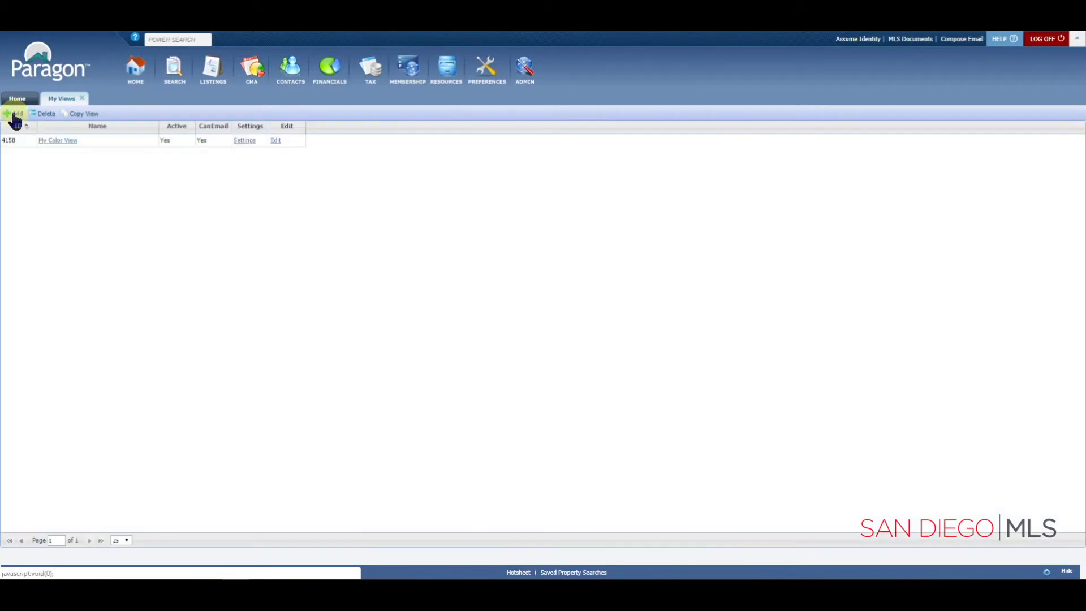
left_click(14, 116)
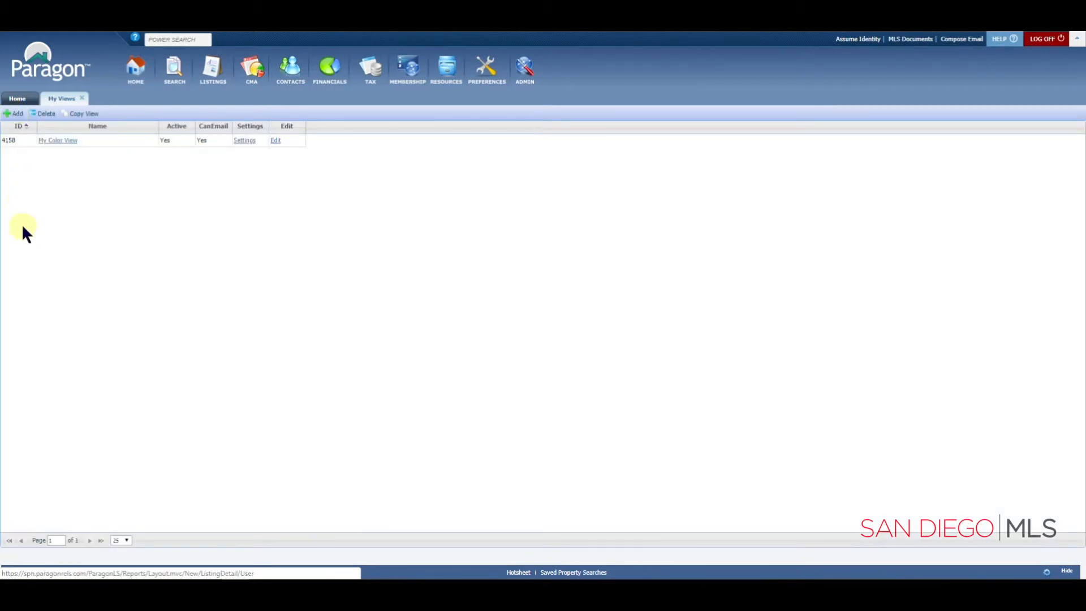
Open My Color View for layout editing and inspect the field preferences of the block starting with Residential Styles without changing them.
left_click(52, 142)
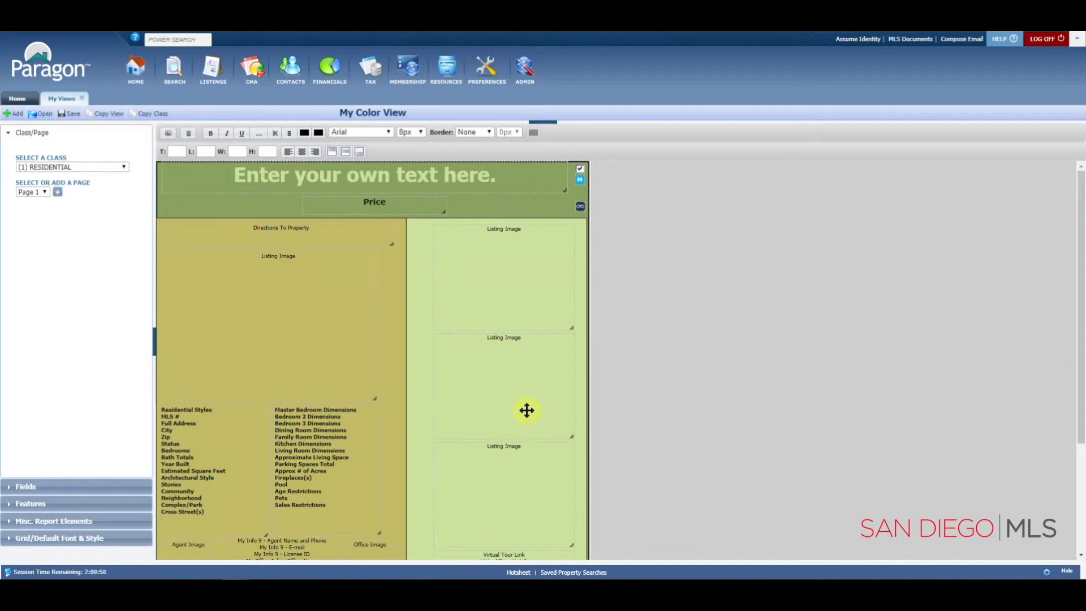
double_click(213, 445)
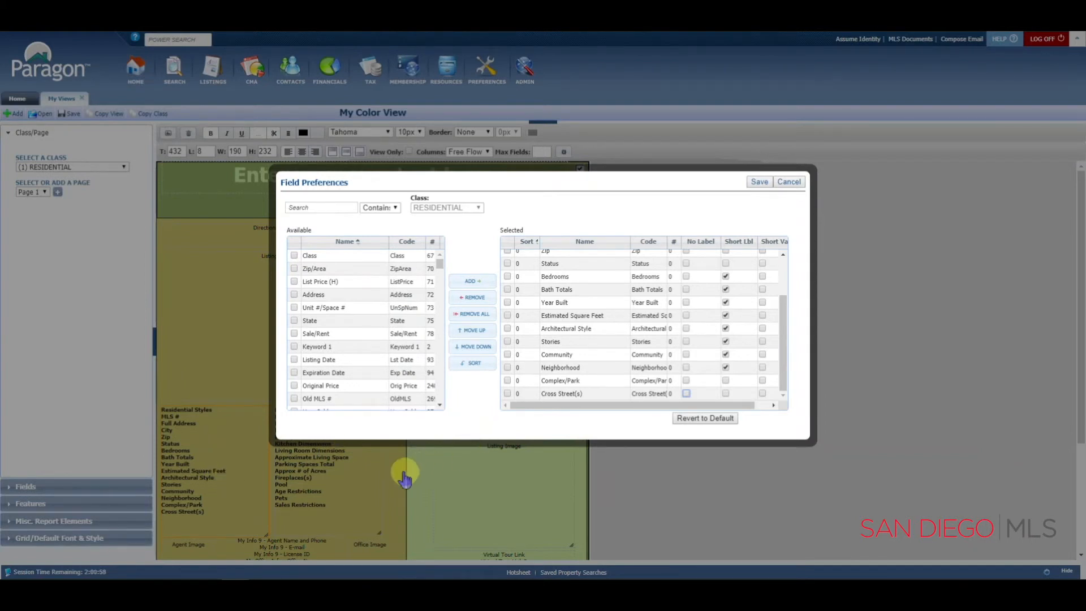
left_click(788, 182)
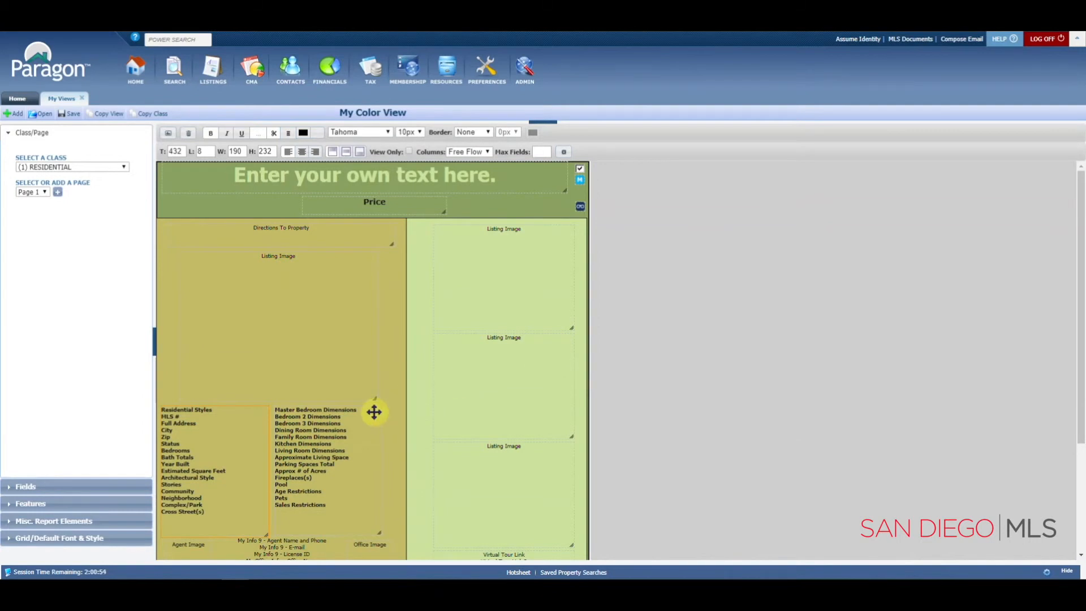
scroll(376, 410, "down", 2)
scroll(436, 398, "up", 2)
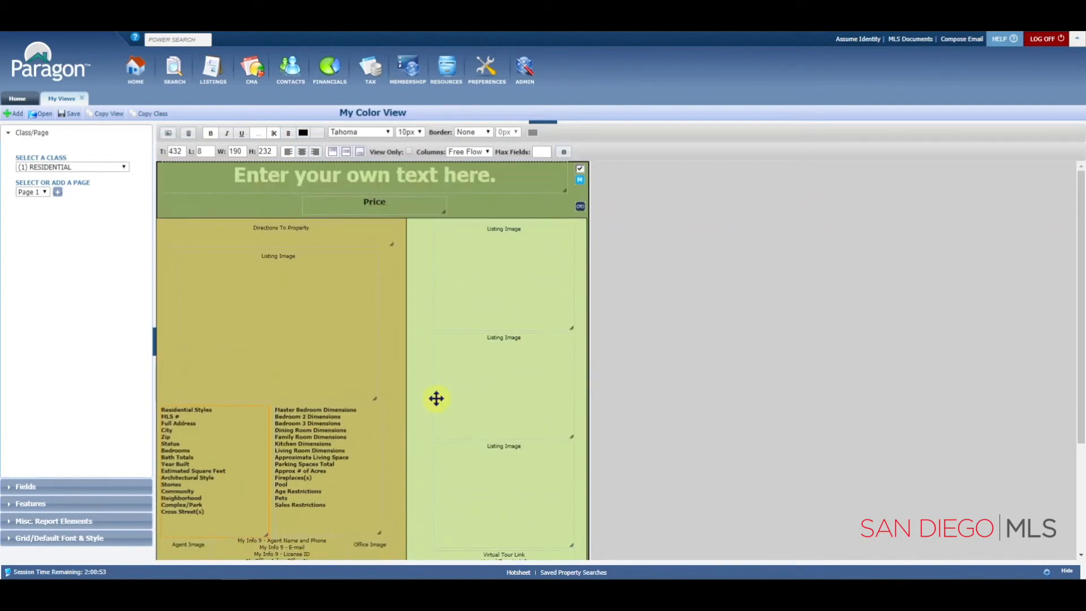
Shrink the two upper secondary listing images, making the second about 168 wide by 122 high and moving it closer below the first.
left_click(514, 301)
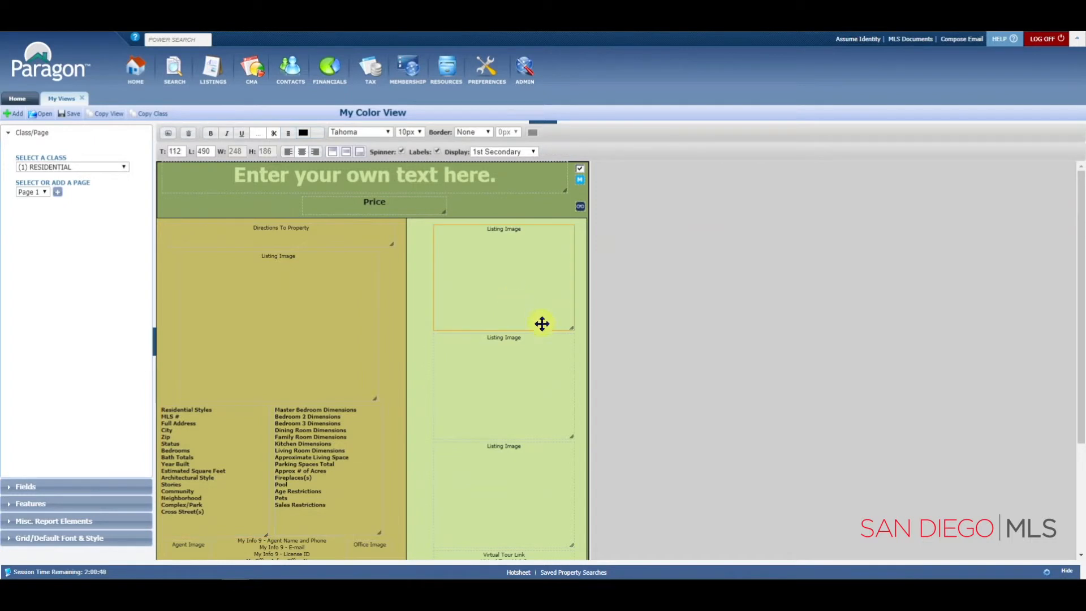
left_click_drag(570, 327, 523, 288)
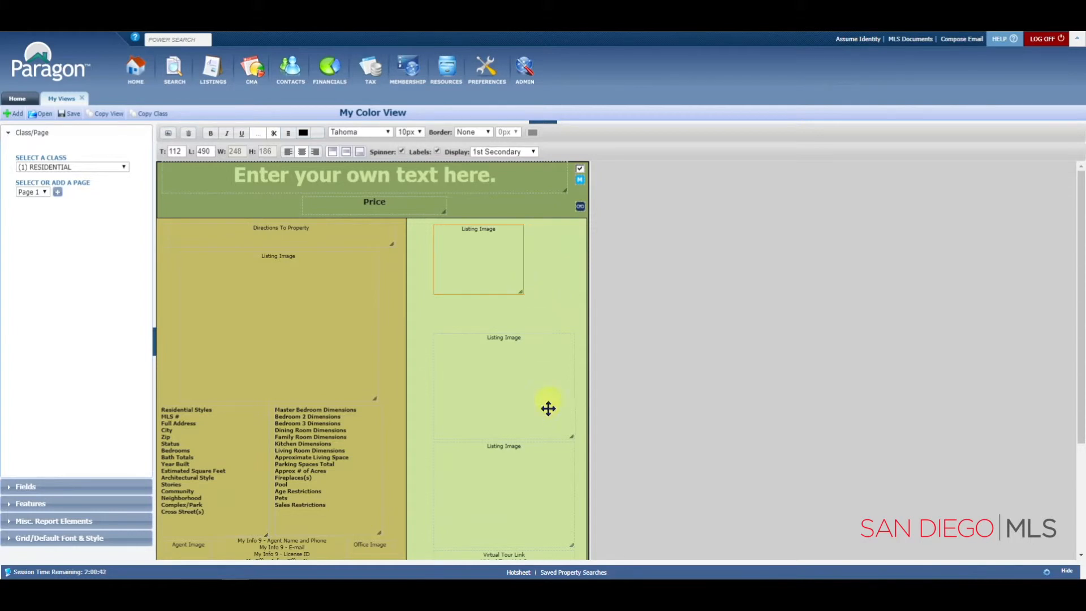
left_click(561, 433)
left_click_drag(561, 433, 477, 356)
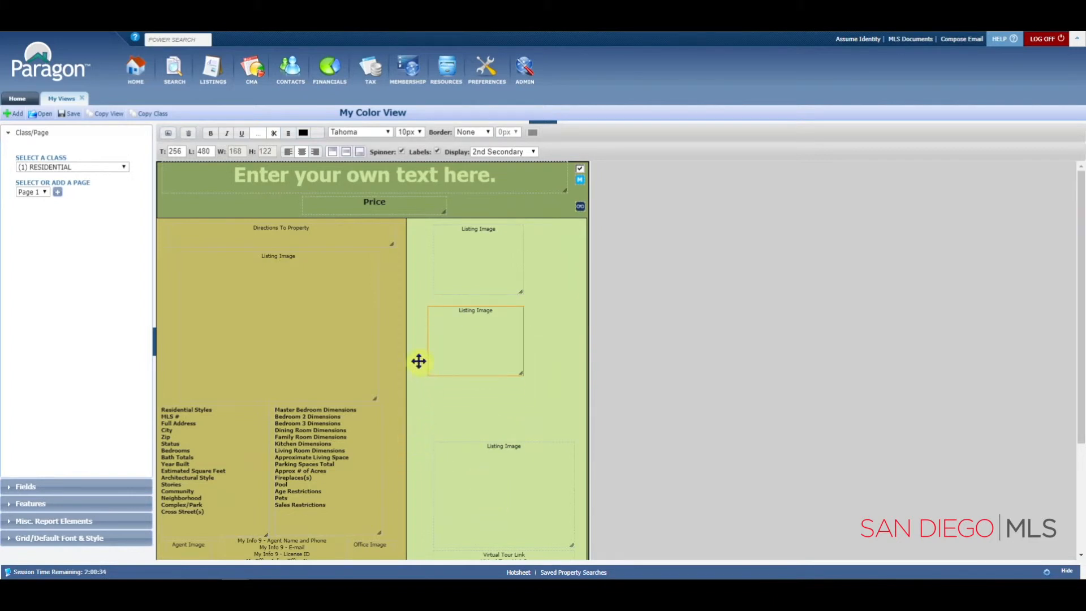
Delete the Price field below the heading text of the report layout.
left_click(369, 203)
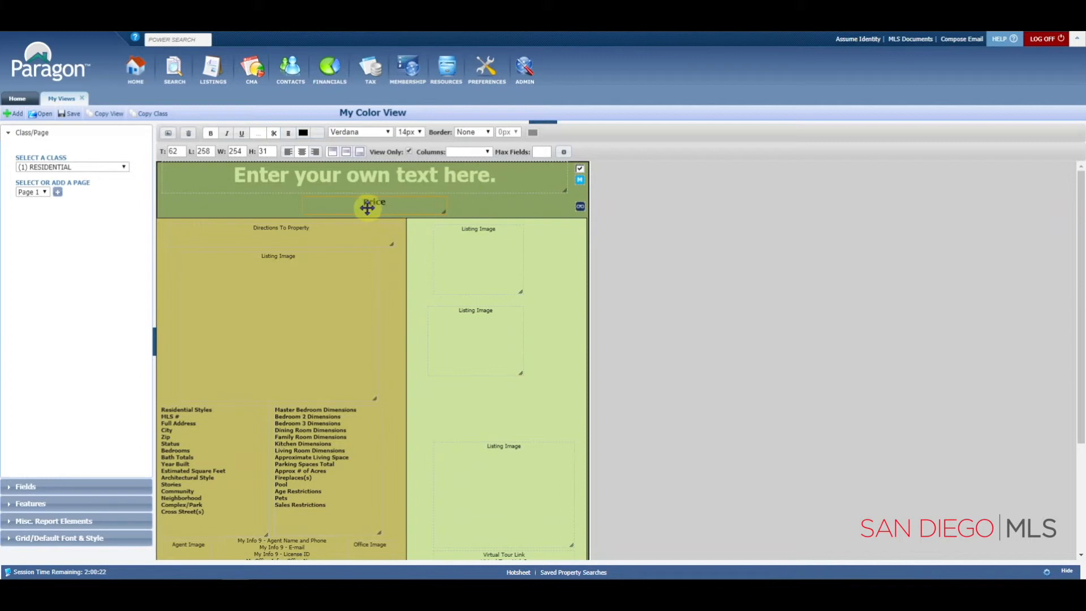
left_click(272, 135)
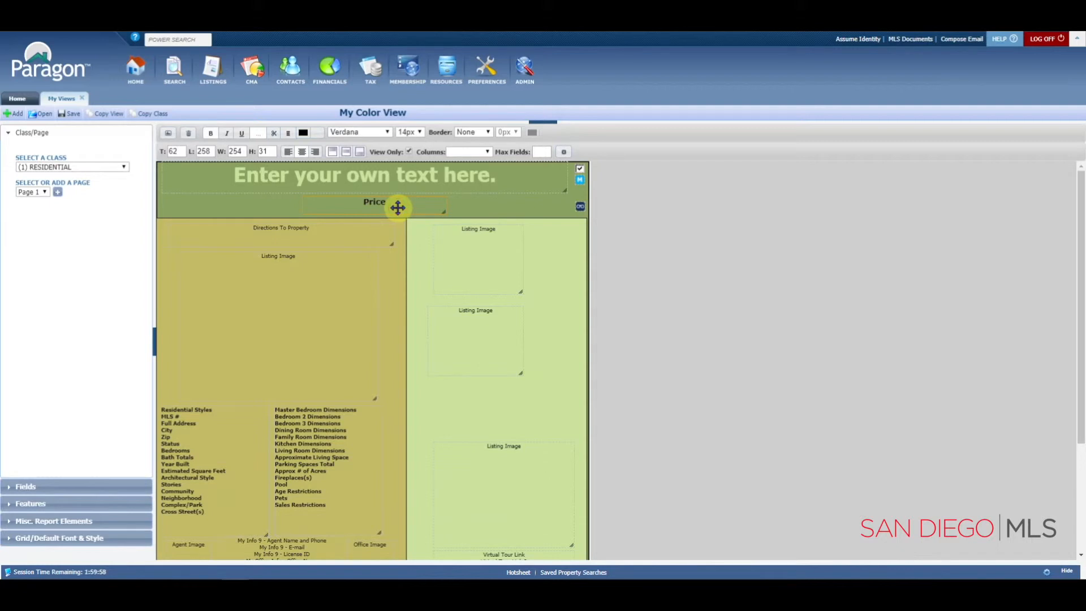
left_click(189, 139)
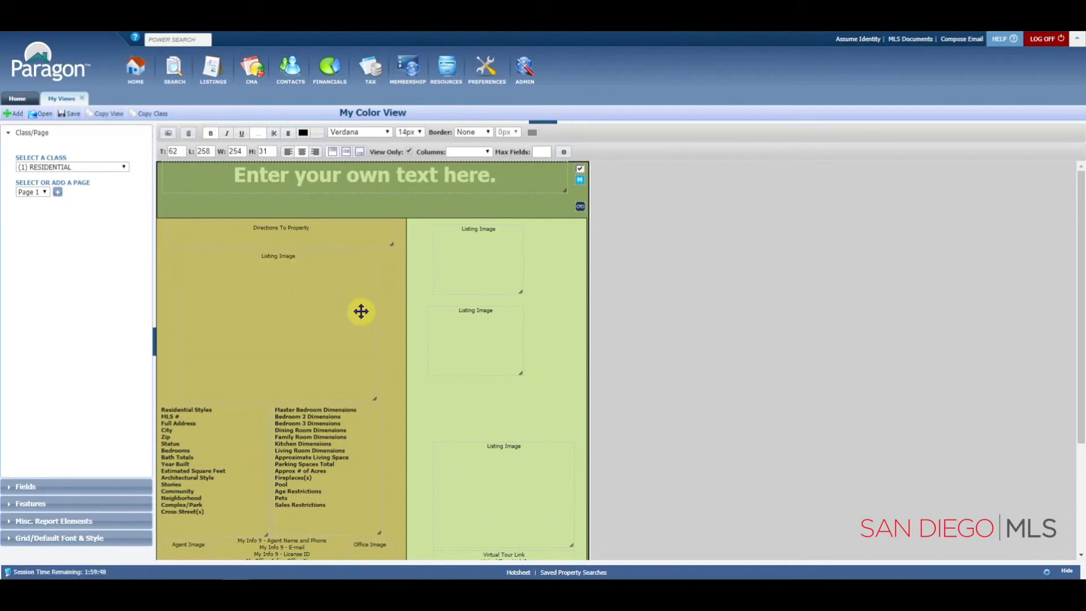
Change the report's outer background, shown behind the heading and remarks, to muted blue #6172a1.
scroll(360, 312, "down", 2)
scroll(361, 311, "down", 3)
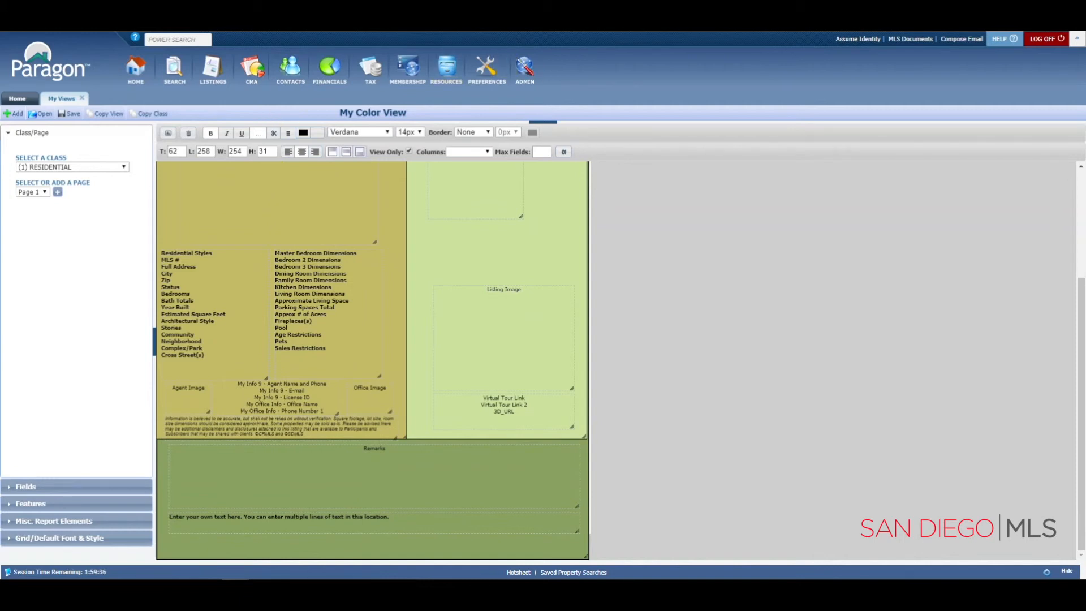
scroll(451, 340, "up", 3)
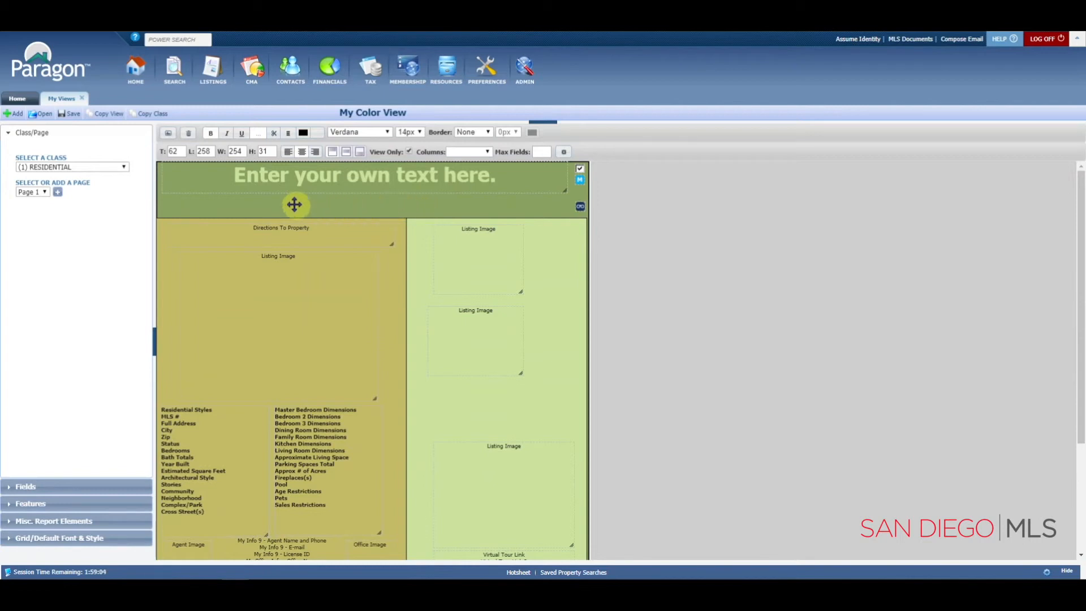
left_click(227, 205)
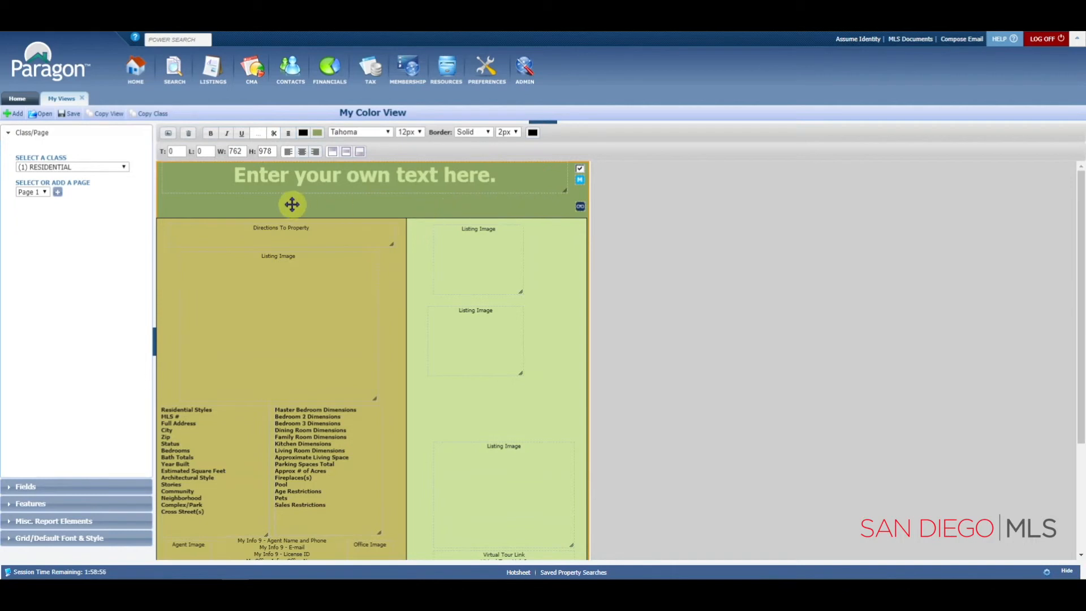
left_click(318, 139)
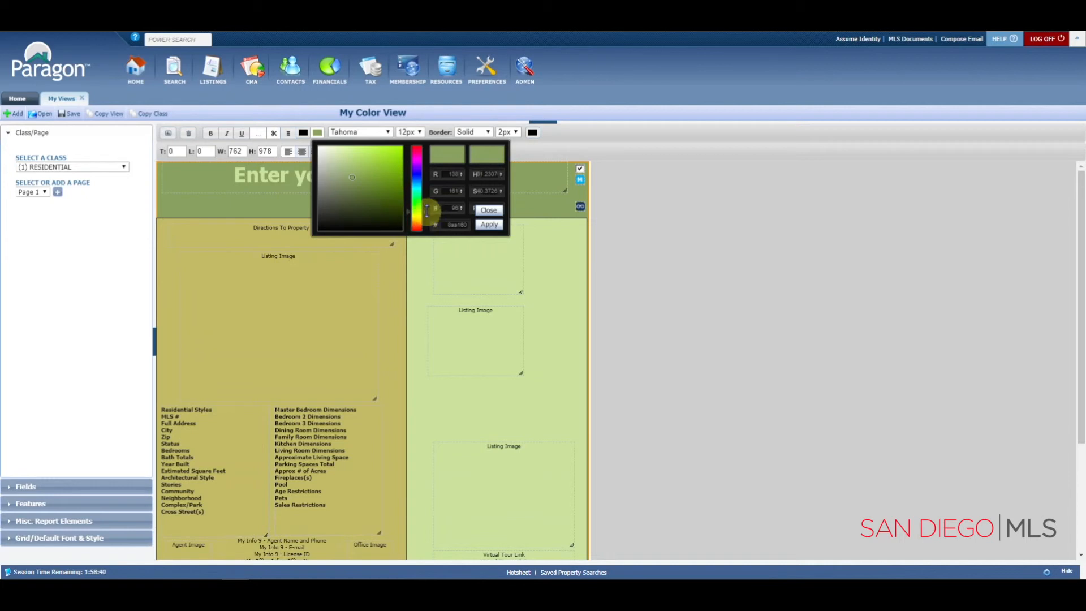
left_click_drag(426, 212, 424, 178)
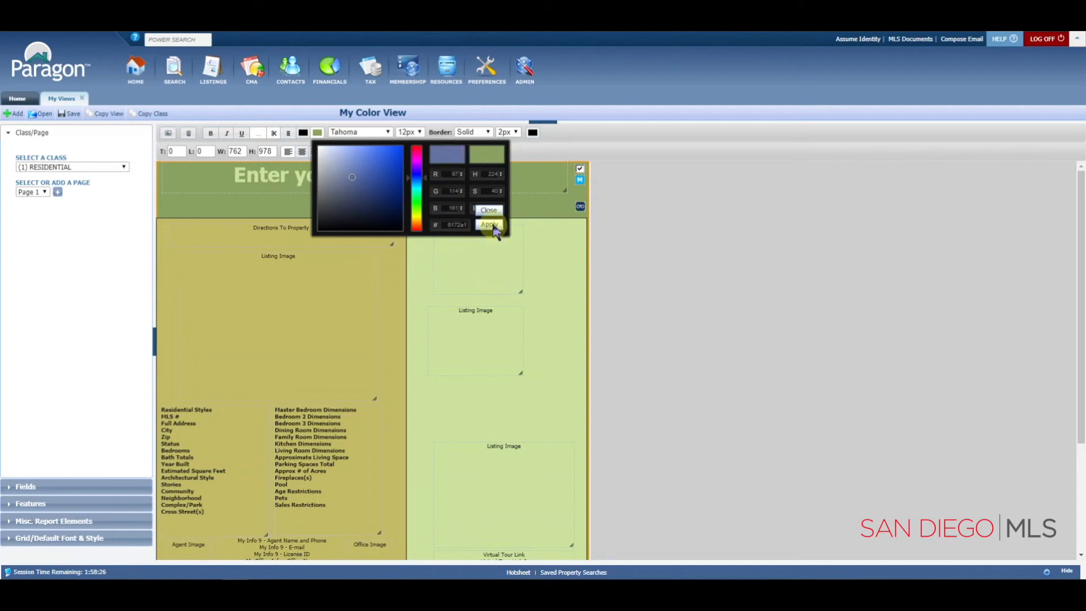
left_click(490, 225)
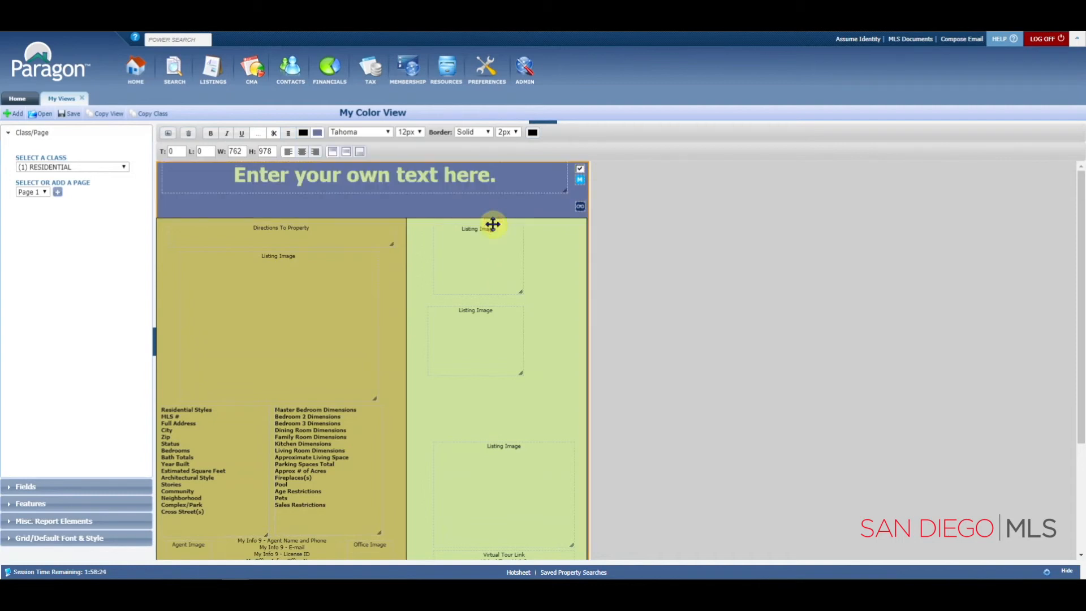
Change the background of the gold section holding the main listing image and property details to blue #6784c2.
left_click(394, 269)
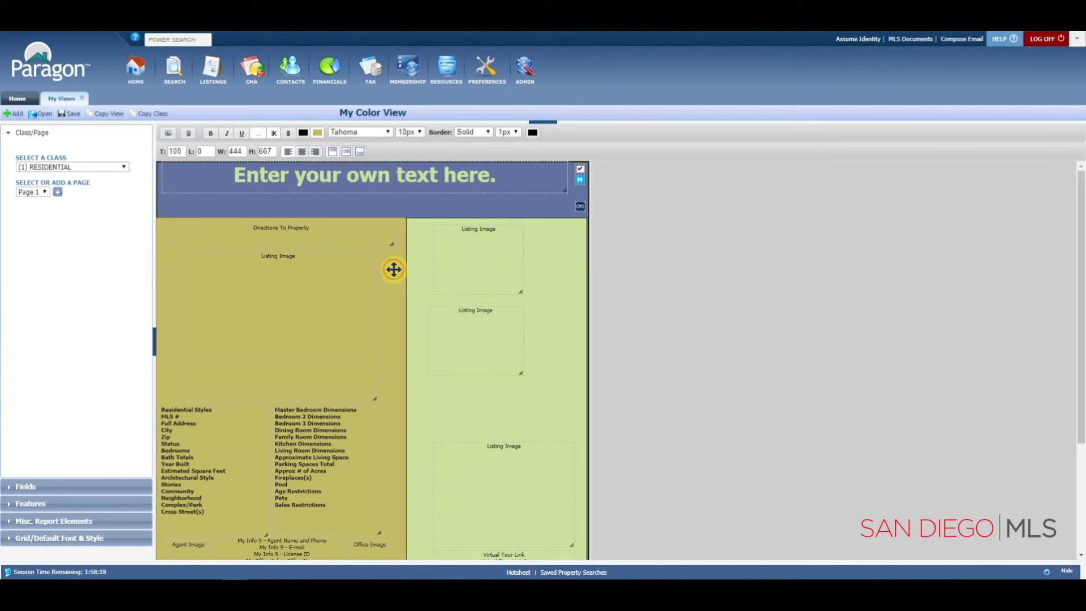
left_click(318, 136)
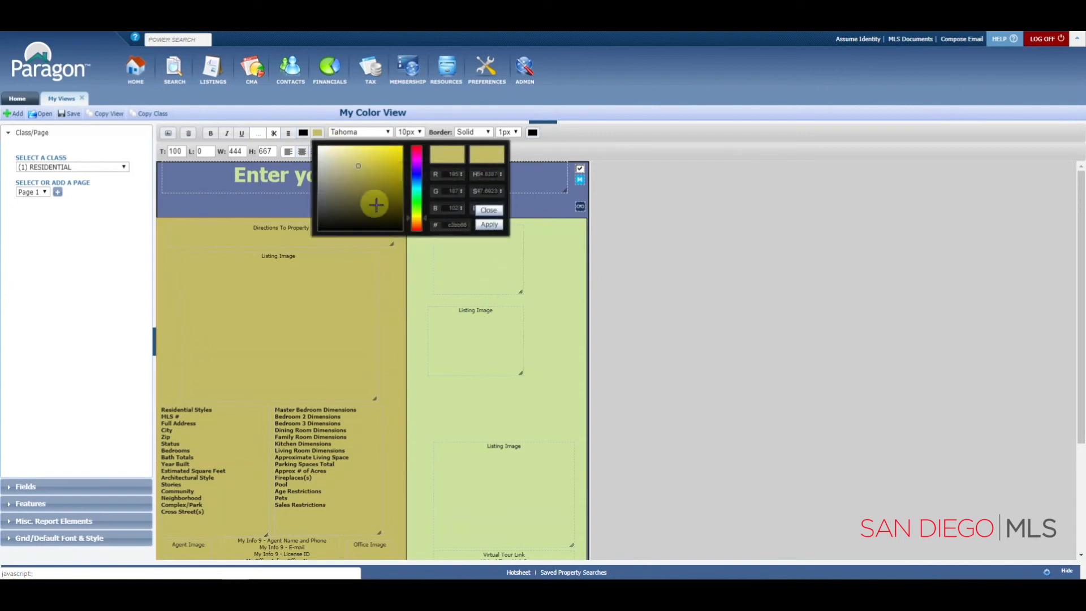
left_click_drag(425, 219, 423, 180)
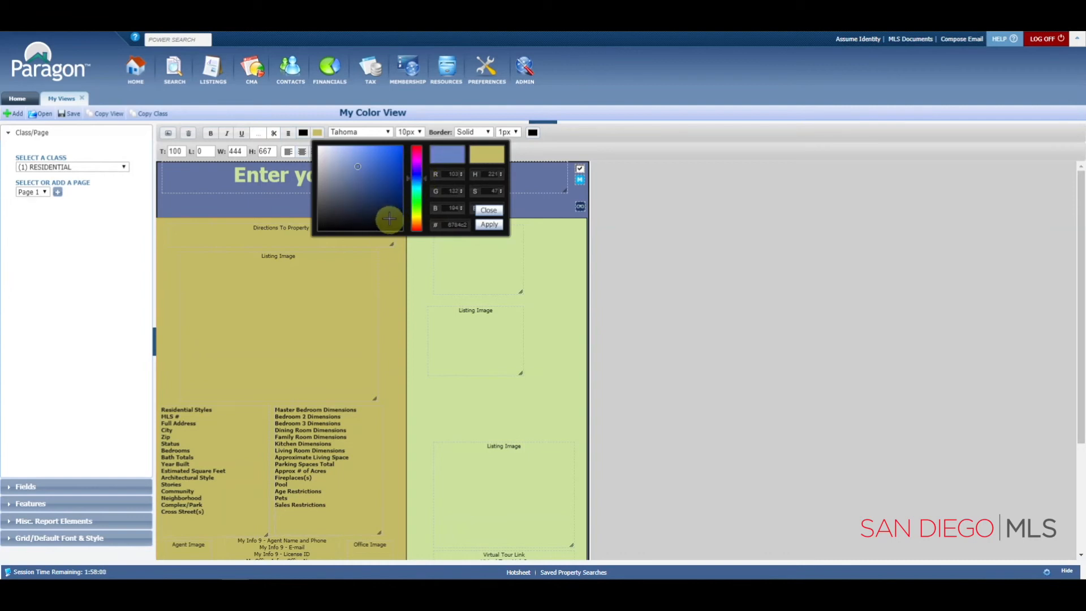
left_click(489, 225)
Change the light green secondary-image section's background to a pale bluish grey and save My Color View.
left_click(418, 296)
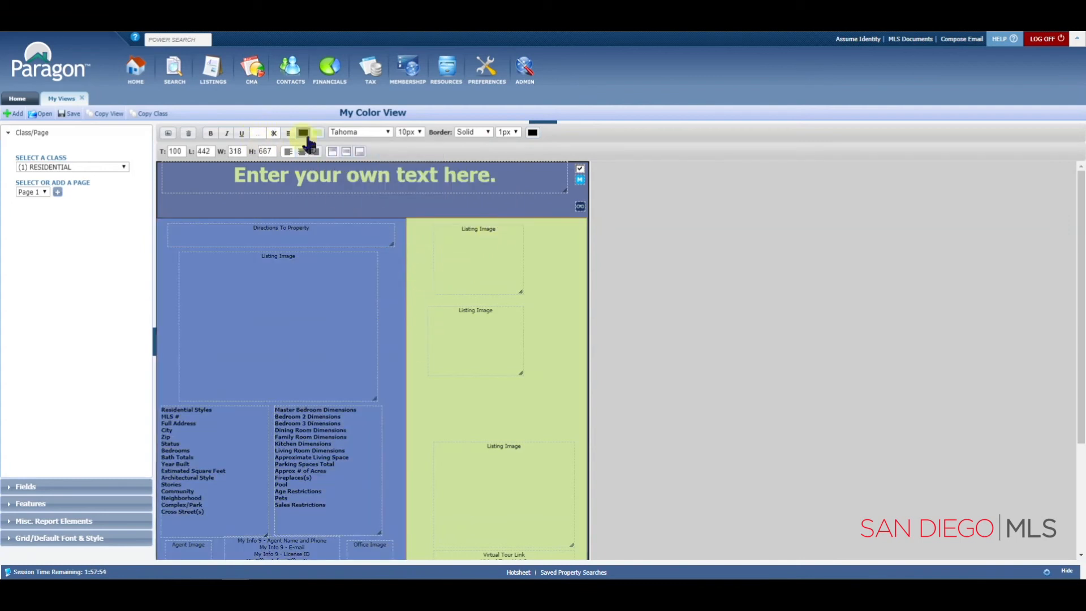
left_click(318, 134)
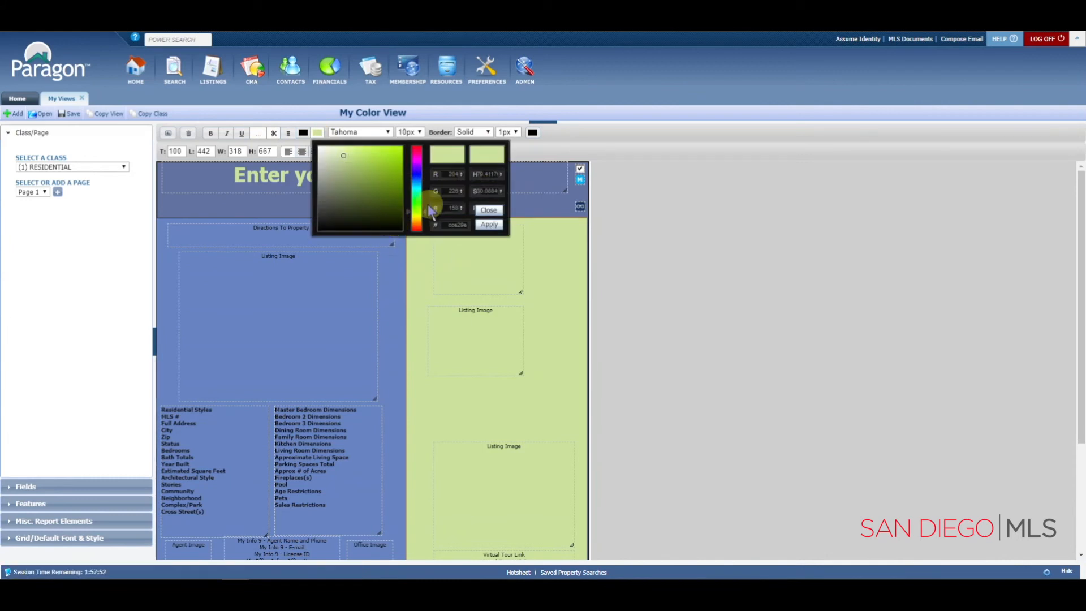
left_click_drag(424, 211, 422, 177)
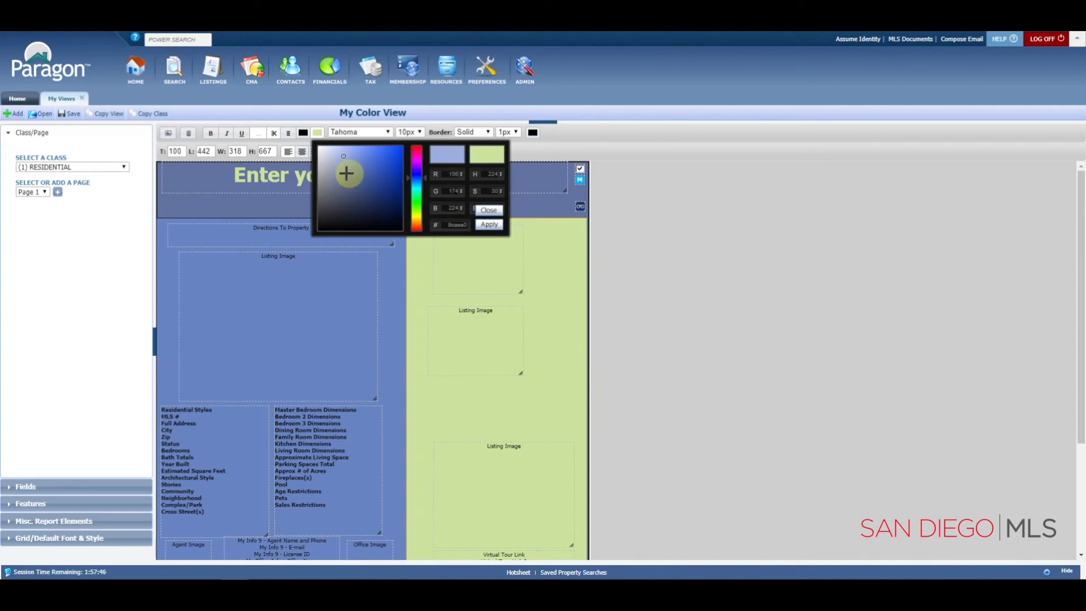
left_click(324, 161)
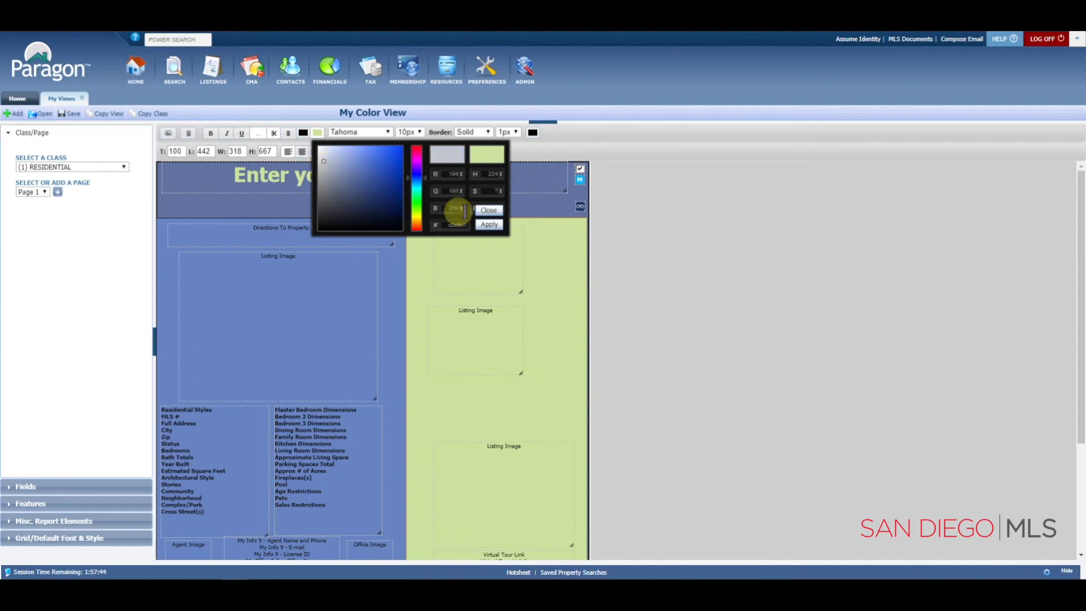
left_click(489, 224)
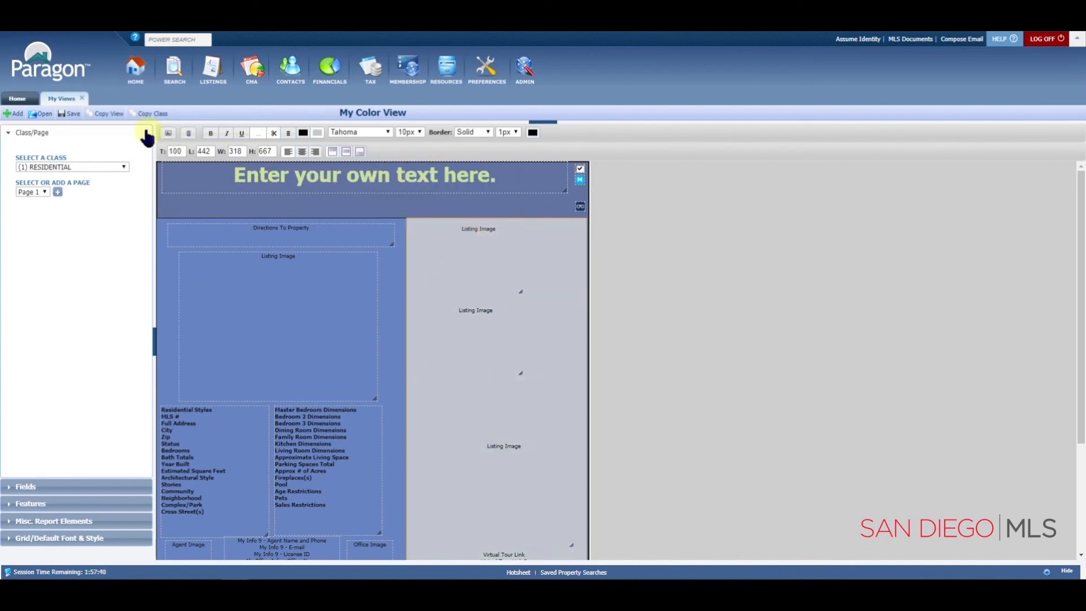
left_click(72, 114)
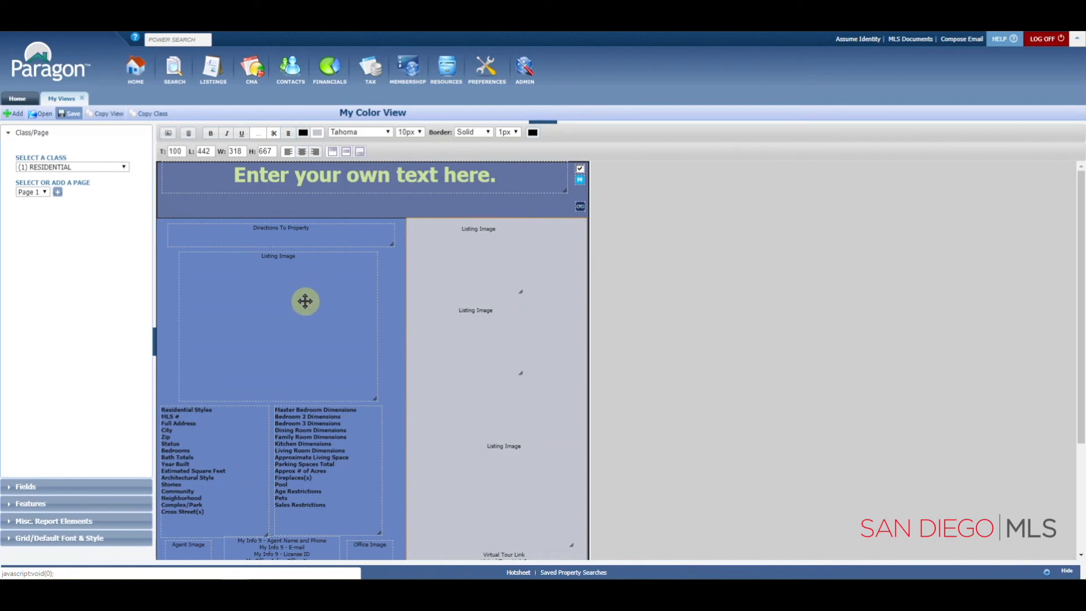
Start a Residential search, load the most recent last search for detached homes priced from 15,000,000, and run it.
left_click(172, 79)
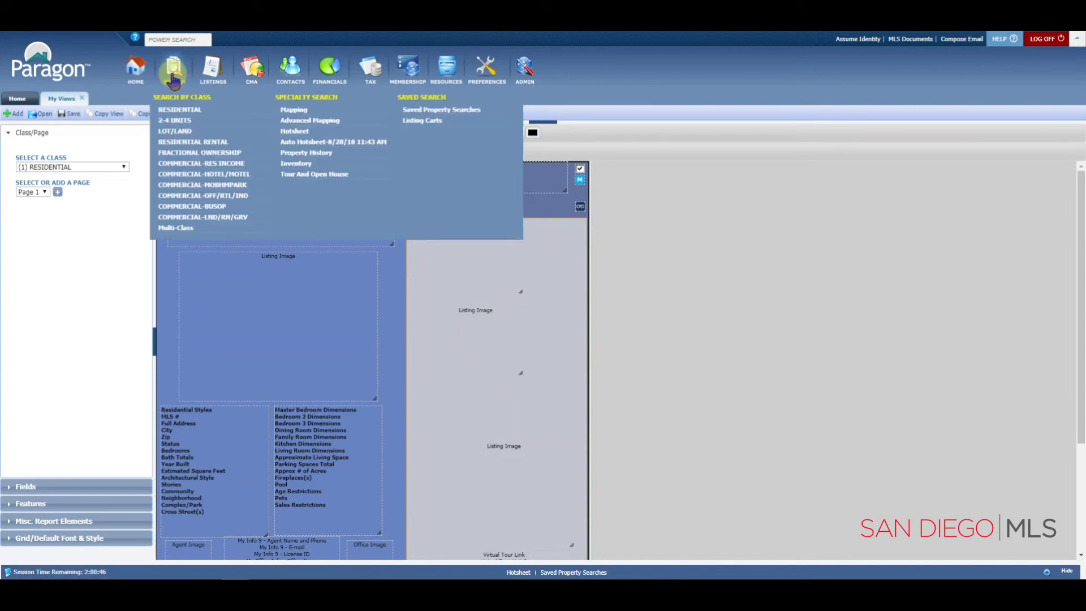
left_click(175, 109)
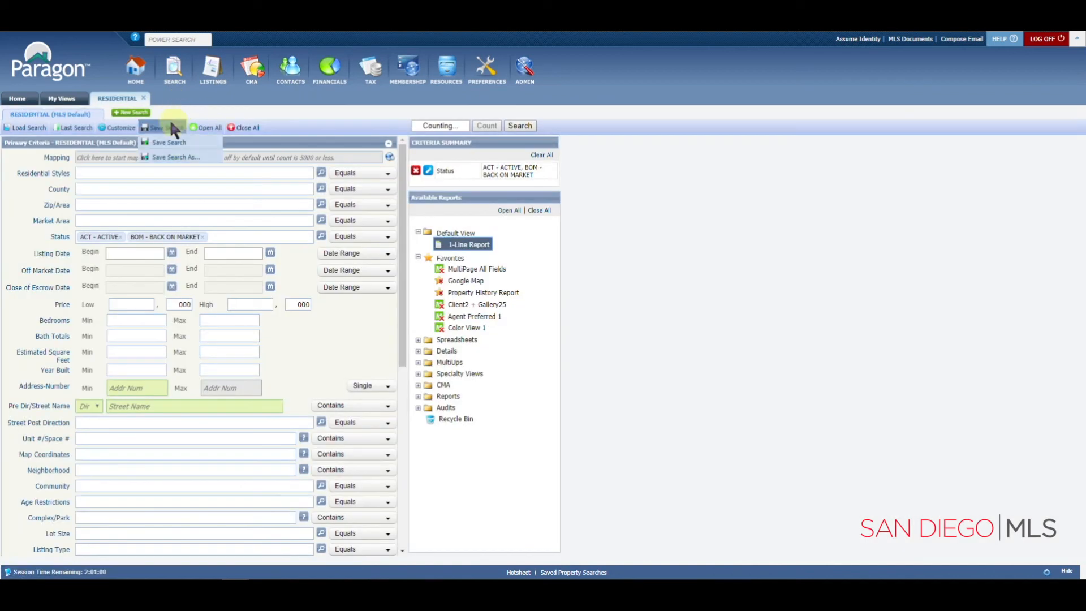
left_click(73, 129)
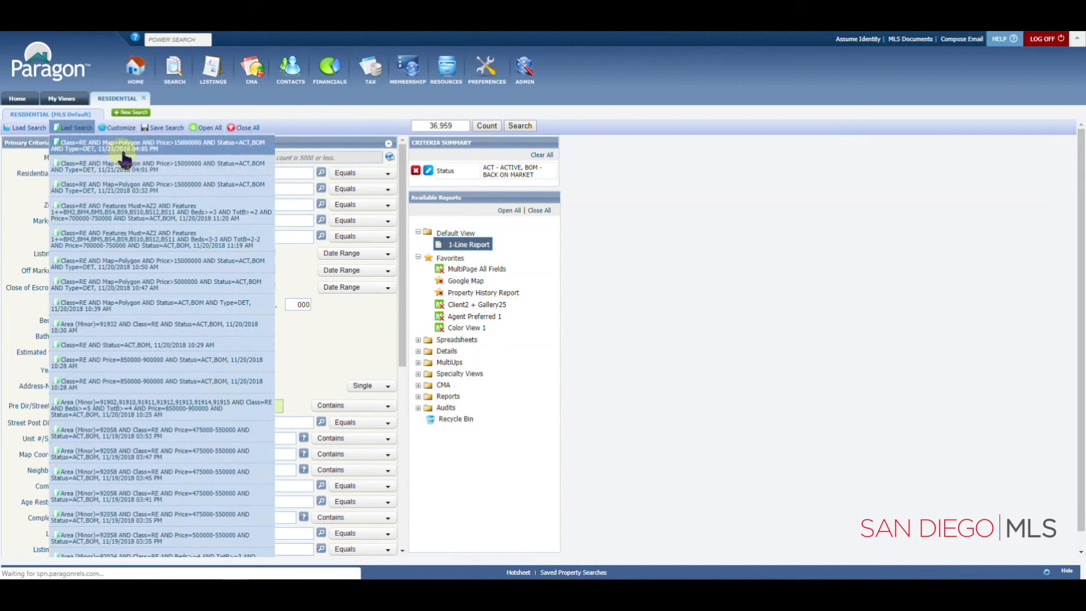
left_click(141, 146)
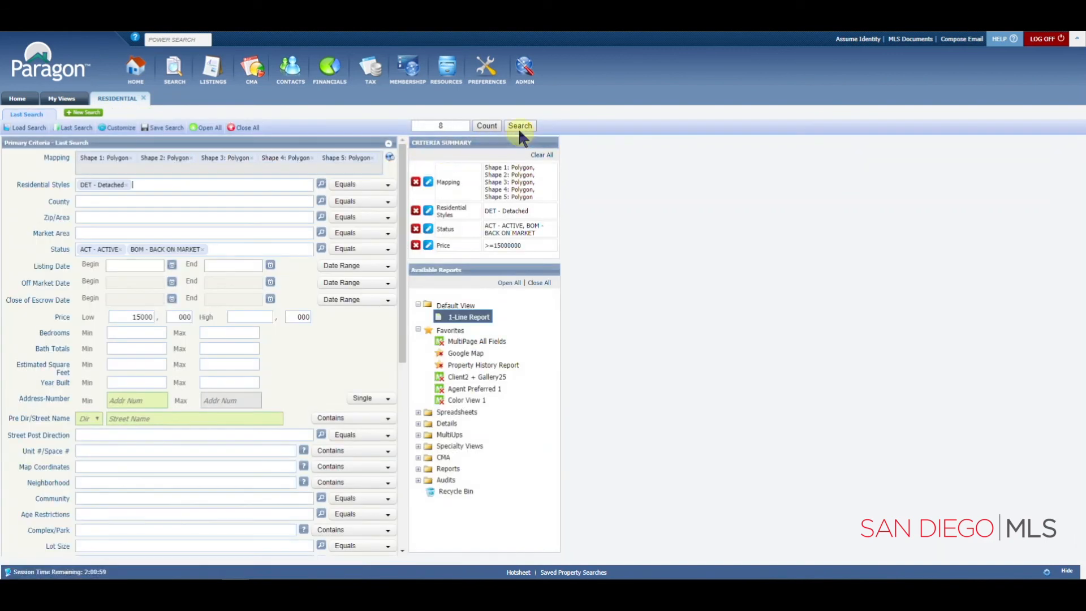
left_click(520, 126)
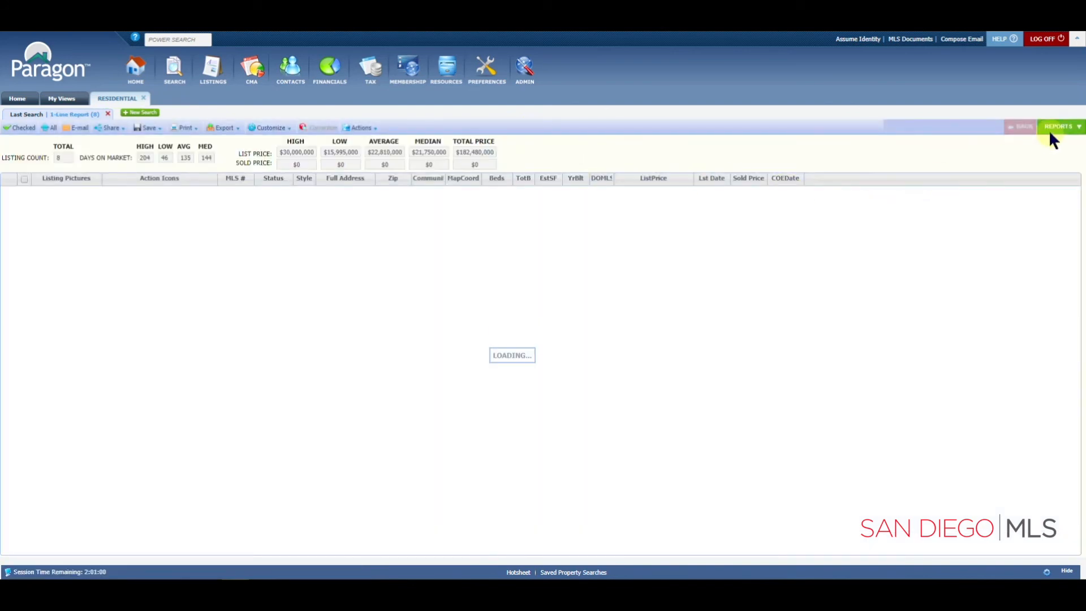
Display the search results in the My Color View report from the Details reports and review its full layout.
left_click(1057, 132)
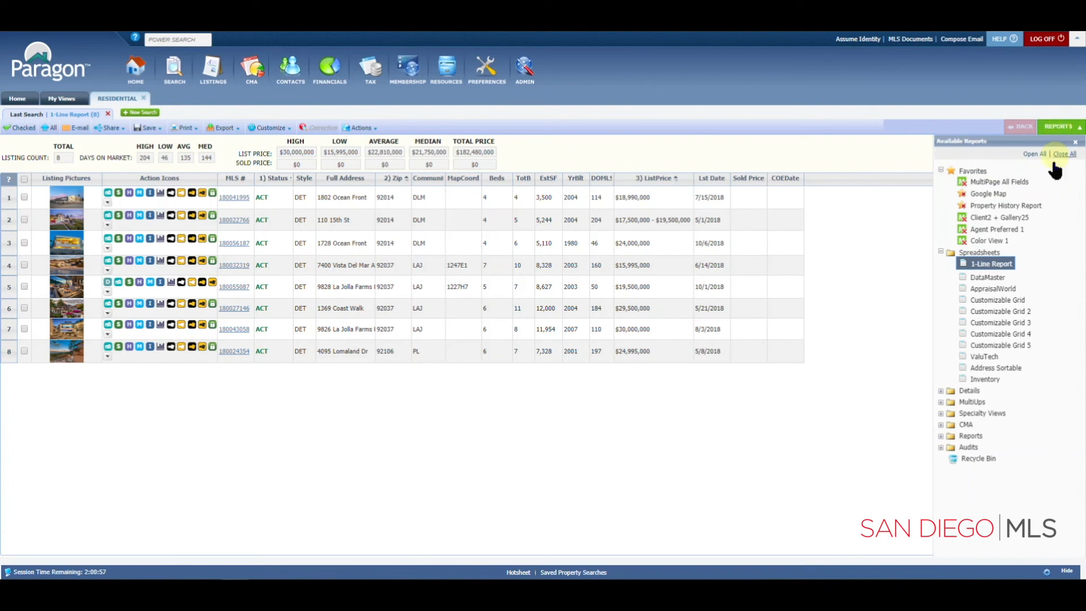
left_click(970, 391)
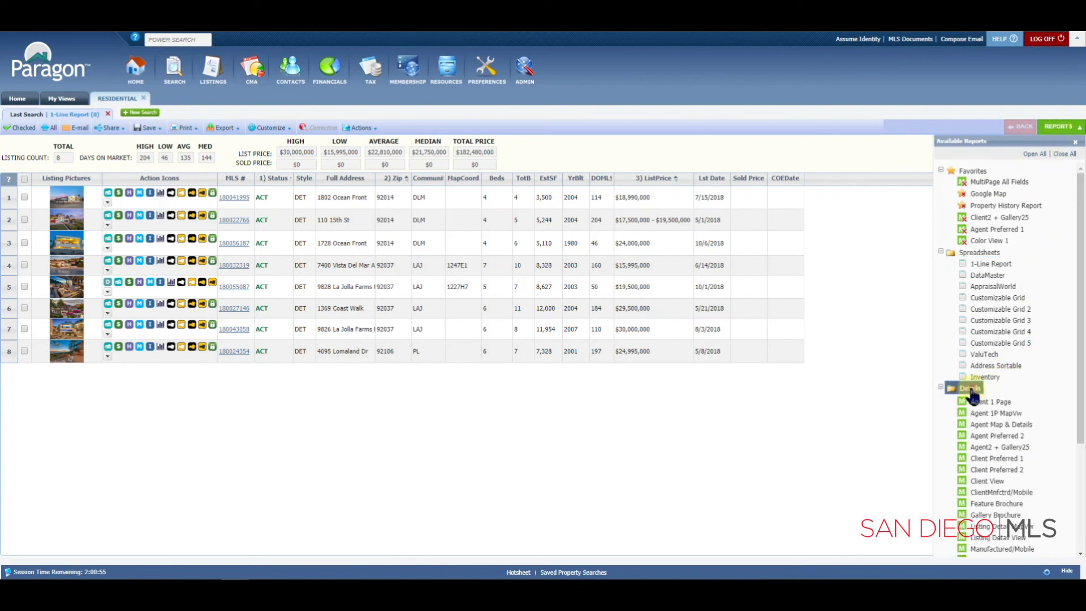
scroll(995, 403, "down", 2)
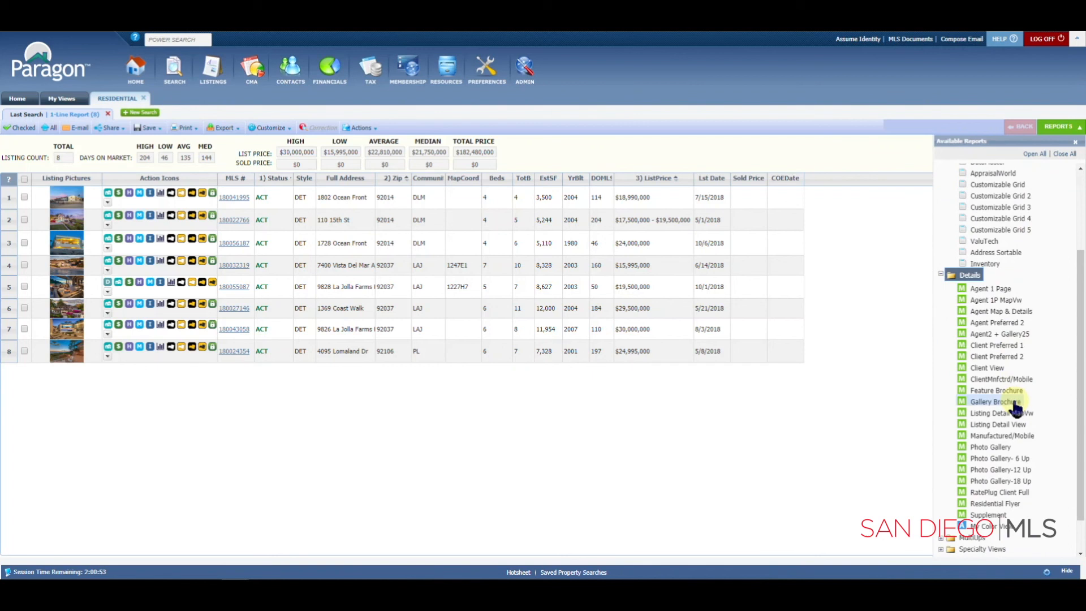
scroll(1014, 417, "down", 1)
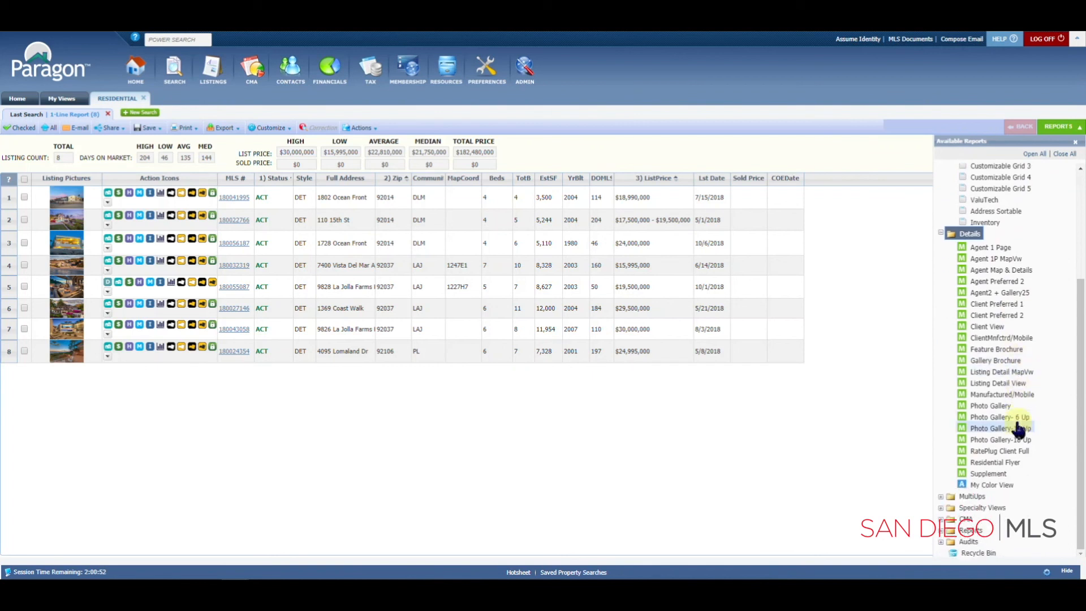
left_click(998, 486)
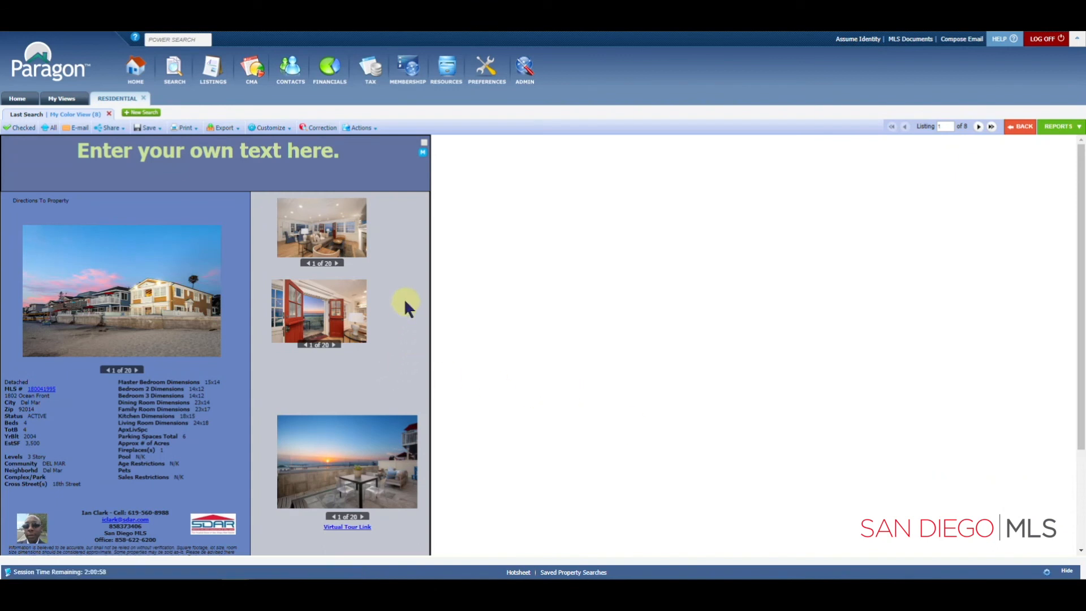
scroll(405, 302, "down", 3)
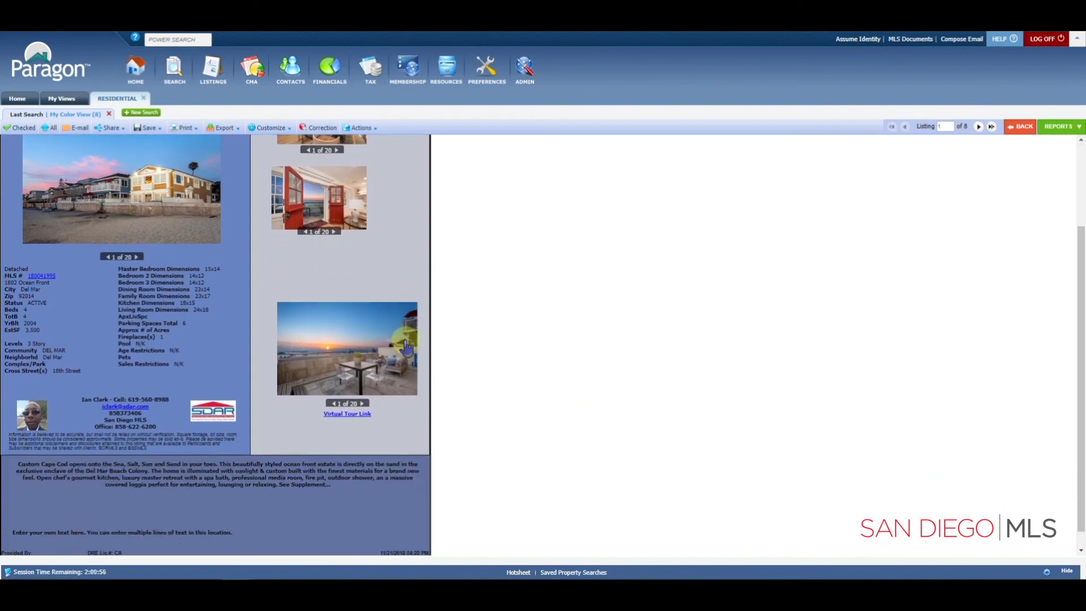
scroll(405, 351, "up", 3)
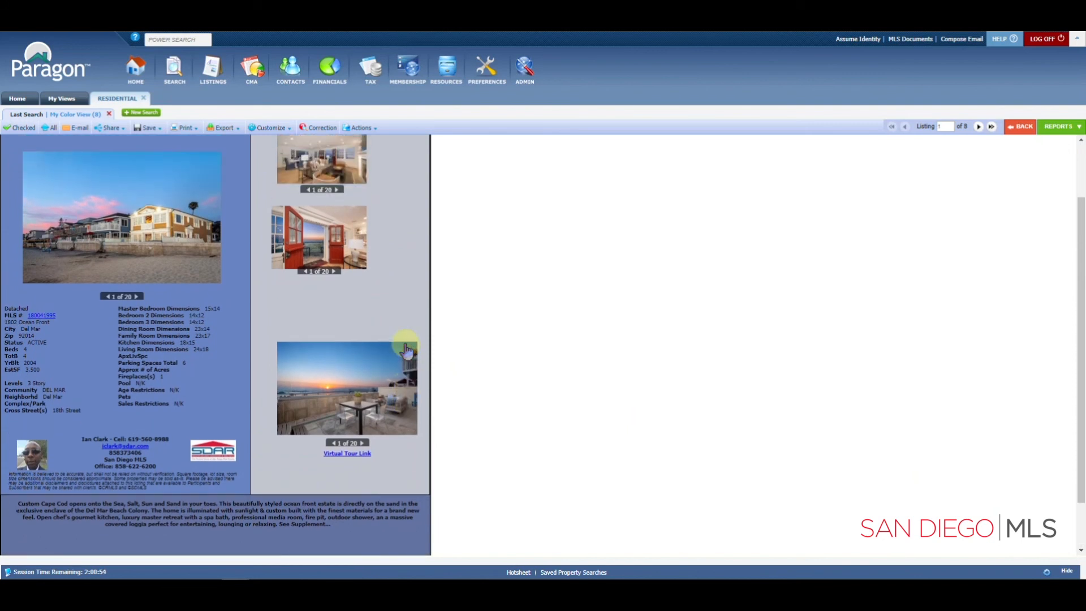